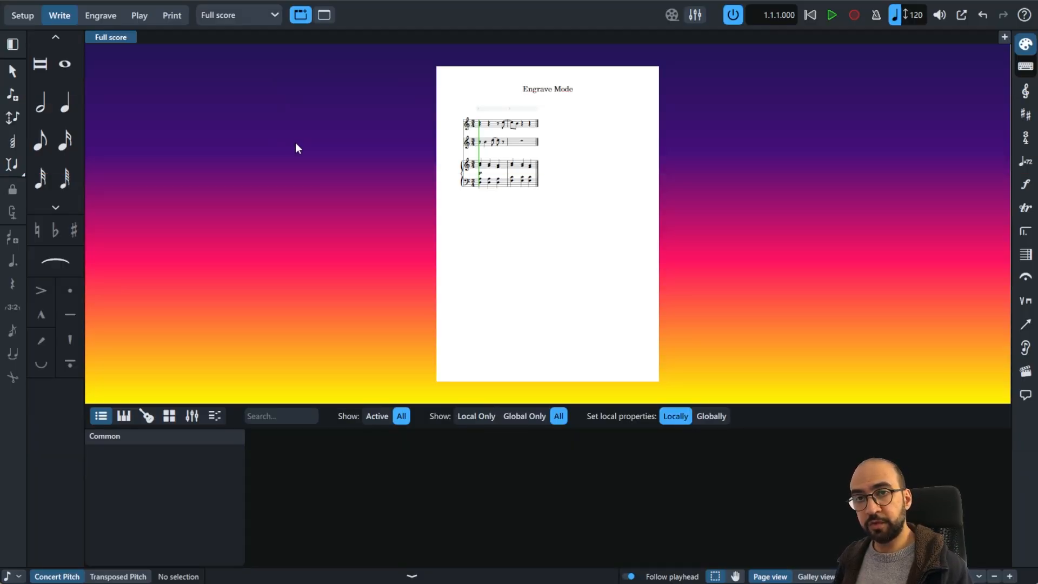
Switch to Engrave mode and turn on frame editing for the full score.
left_click(103, 17)
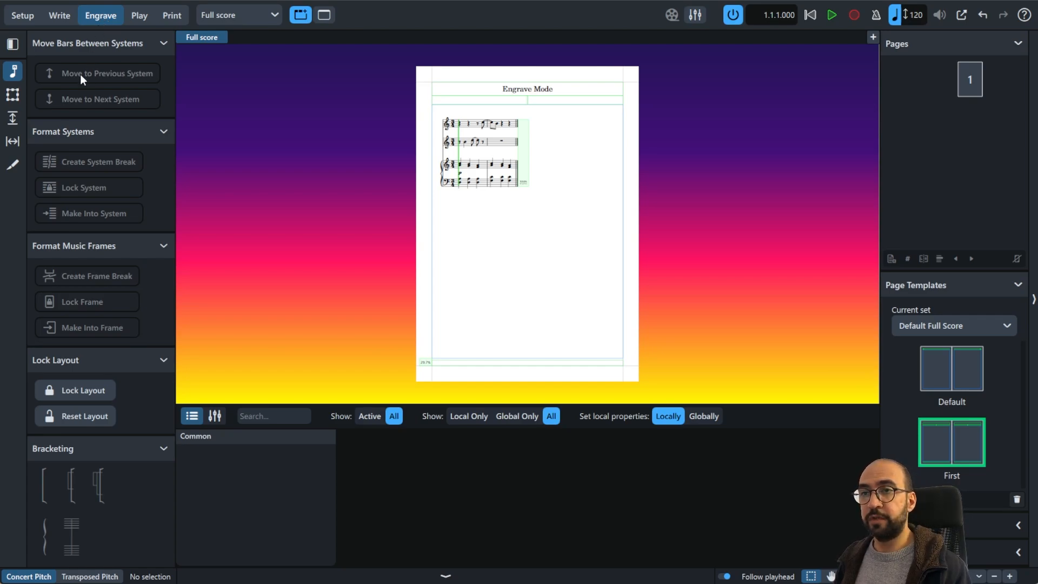
left_click(13, 95)
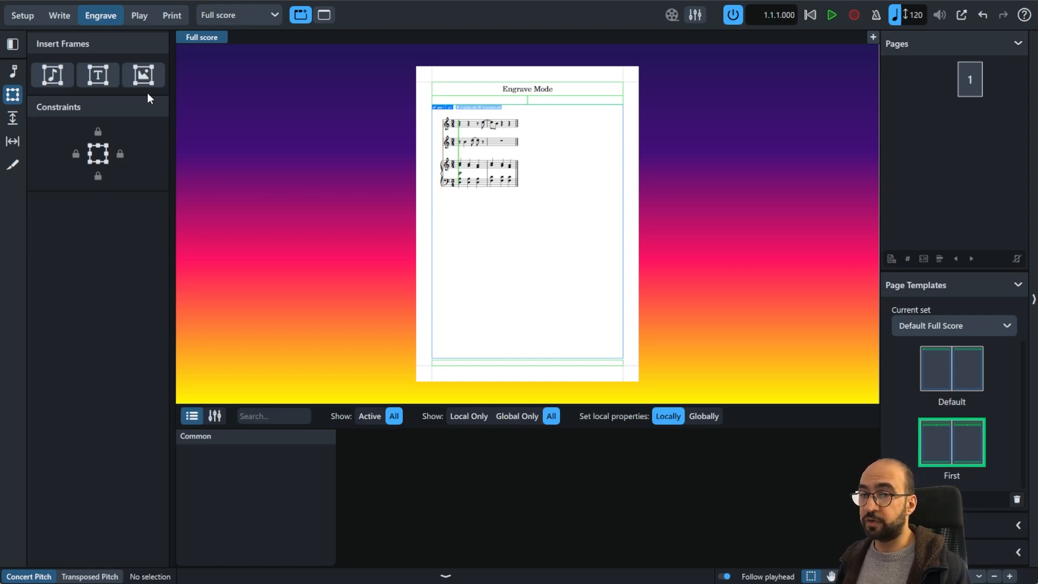
Select the music frame and the title text frames in turn to examine their outlines and frame properties.
left_click(433, 160)
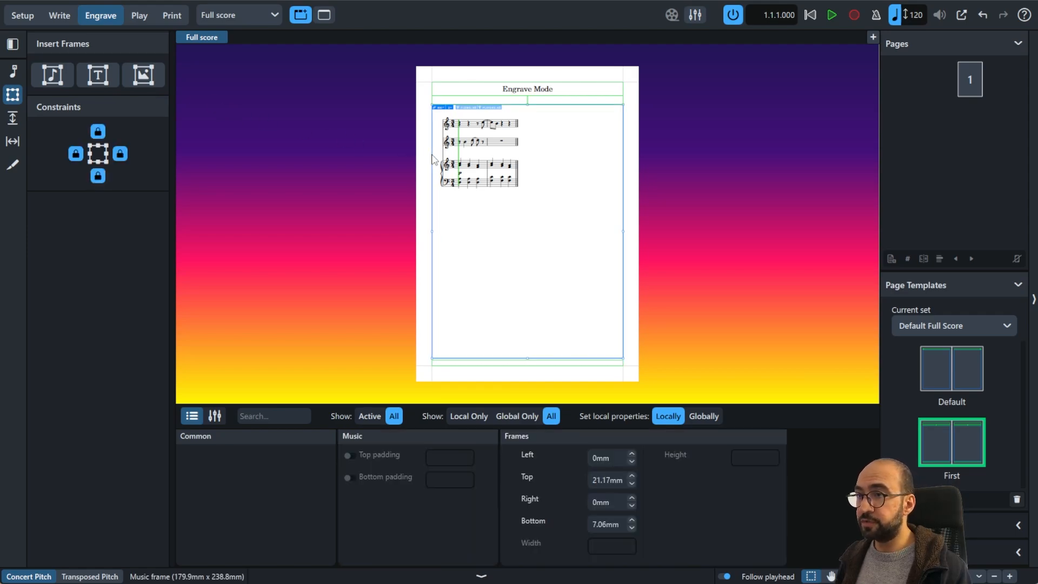
scroll(432, 157, "up", 4)
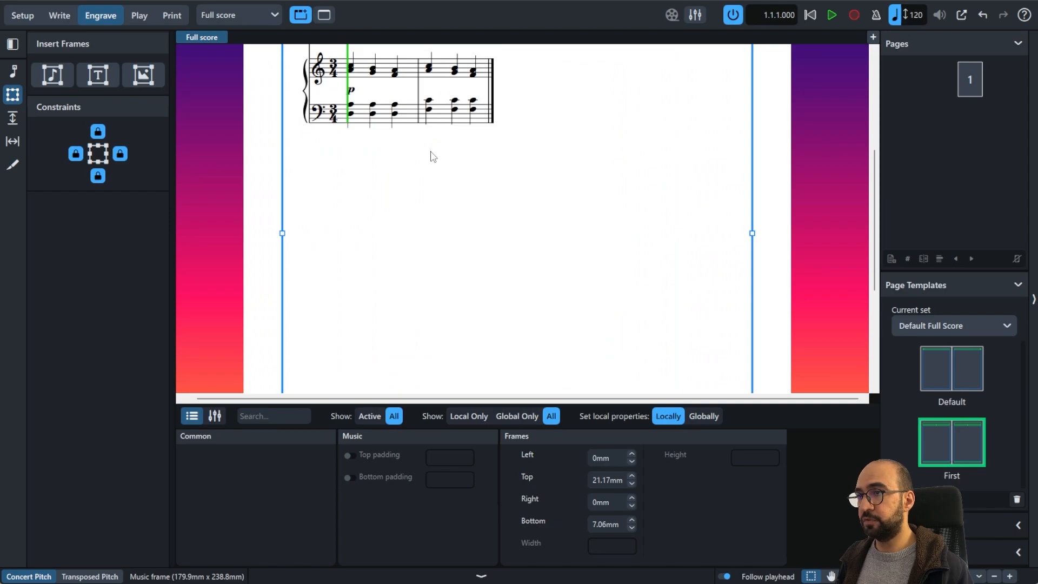
scroll(429, 155, "down", 2)
scroll(475, 128, "up", 3)
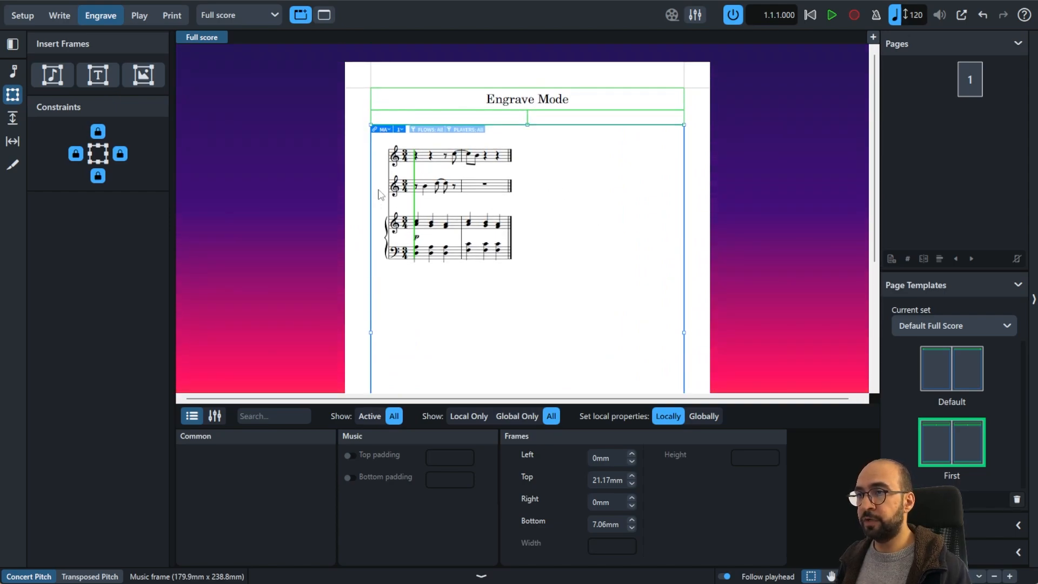
key("Escape")
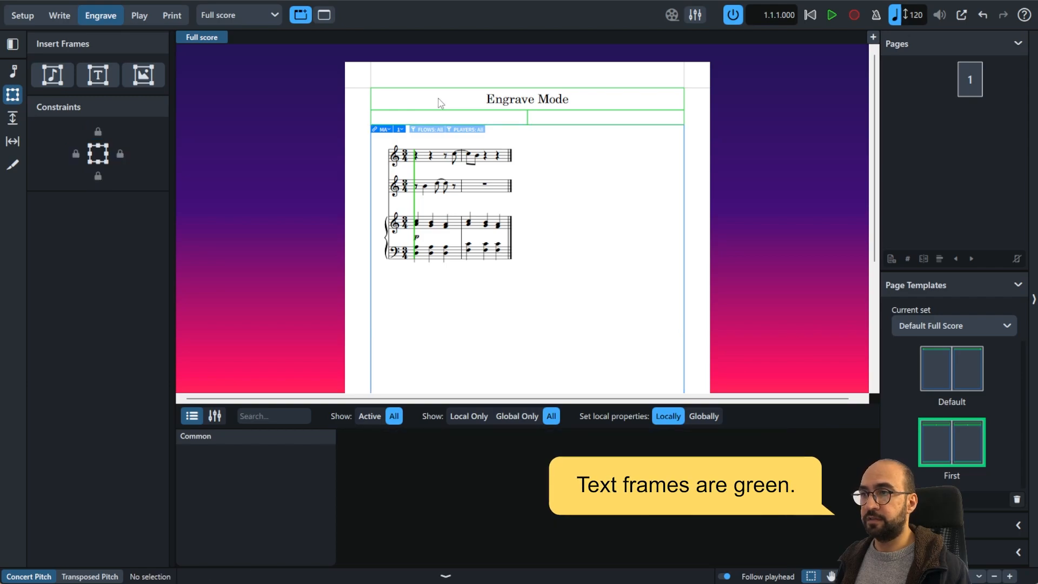
left_click(498, 115)
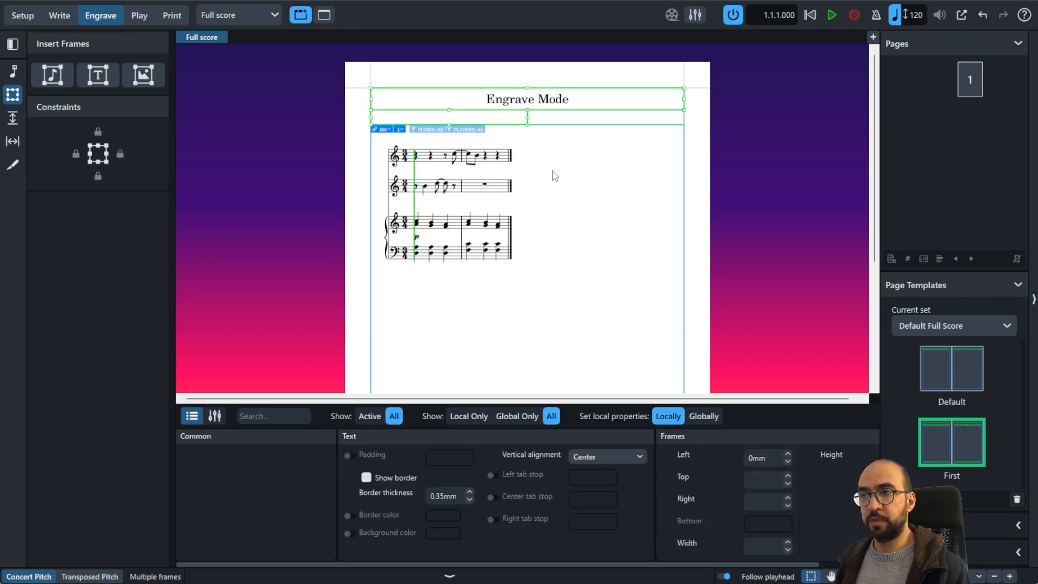
scroll(554, 176, "down", 4)
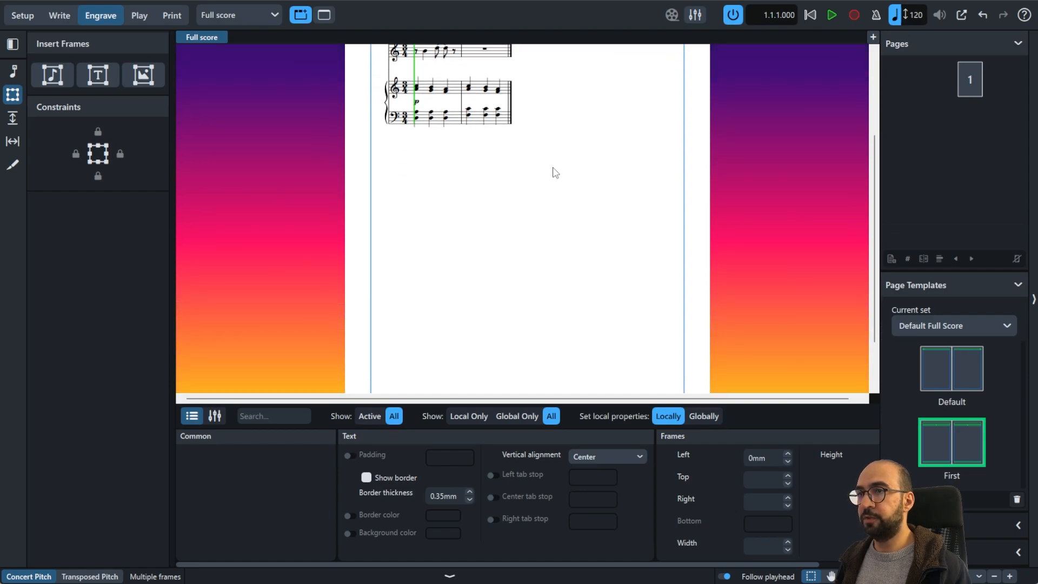
scroll(554, 170, "up", 2)
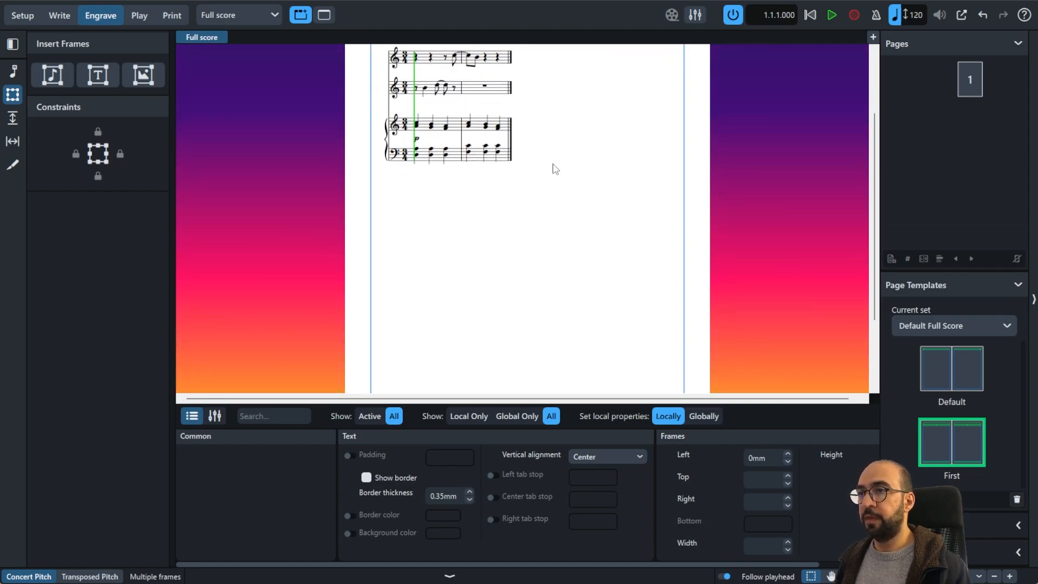
left_click(145, 80)
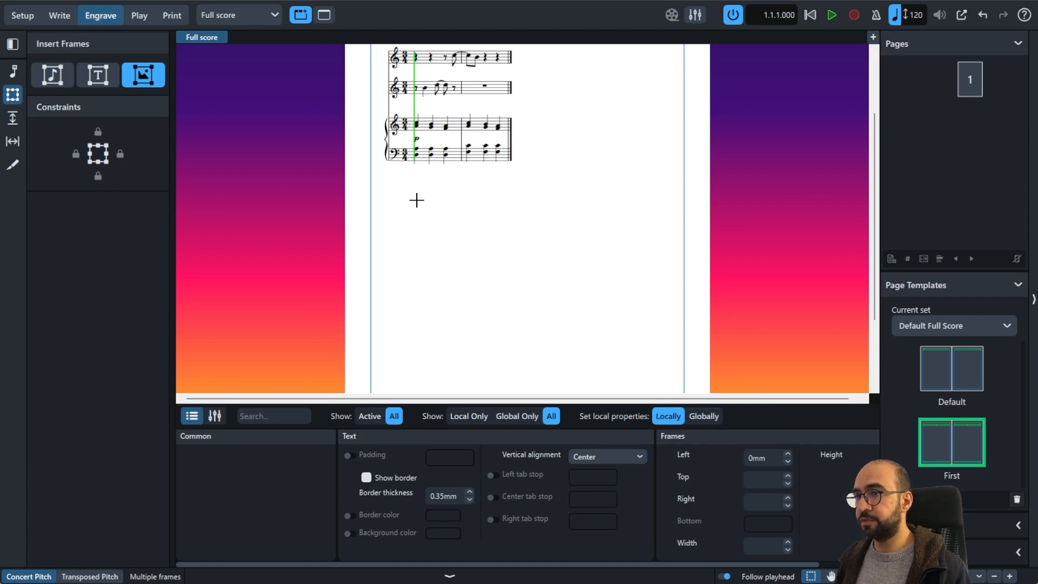
left_click_drag(417, 200, 653, 352)
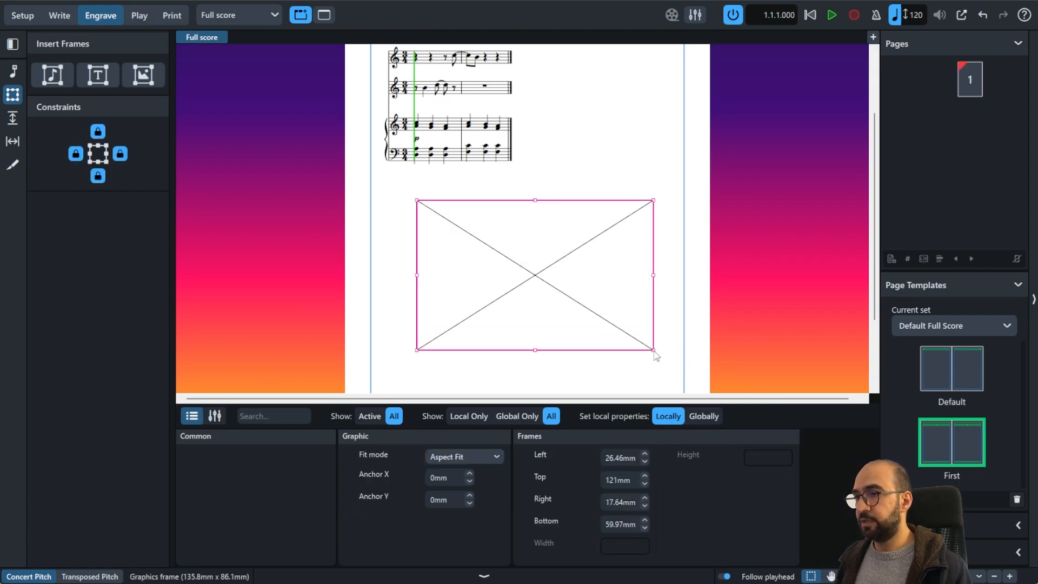
double_click(556, 265)
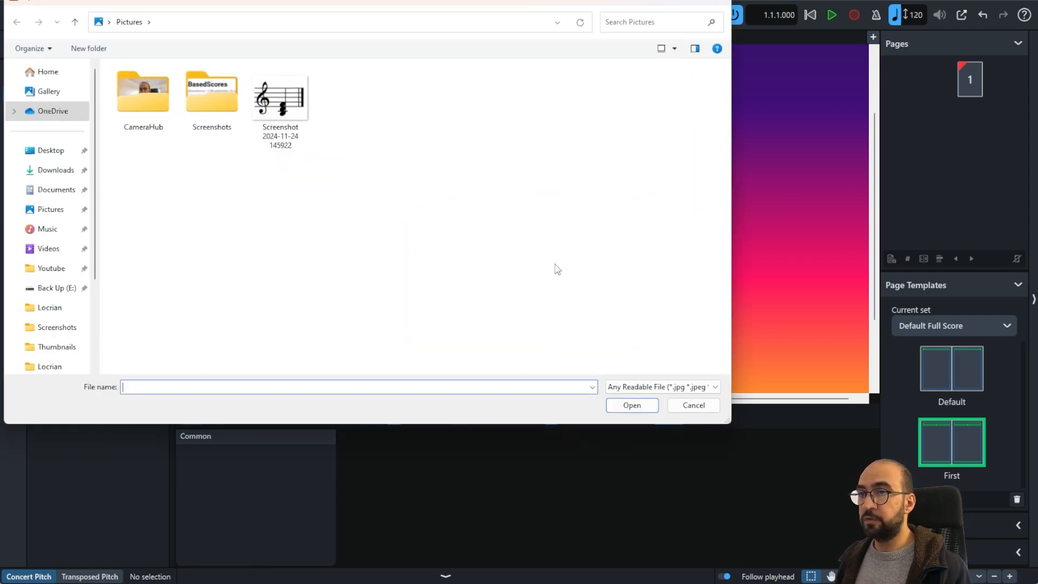
double_click(295, 111)
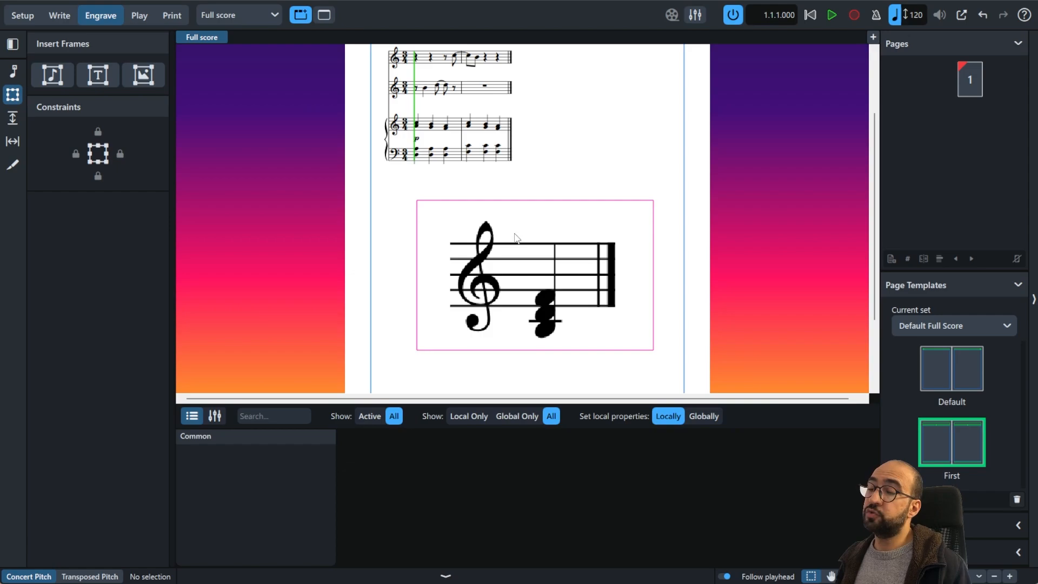
Shrink the graphics frame from its upper-left corner to about 117.1 × 78.0 mm.
left_click(521, 204)
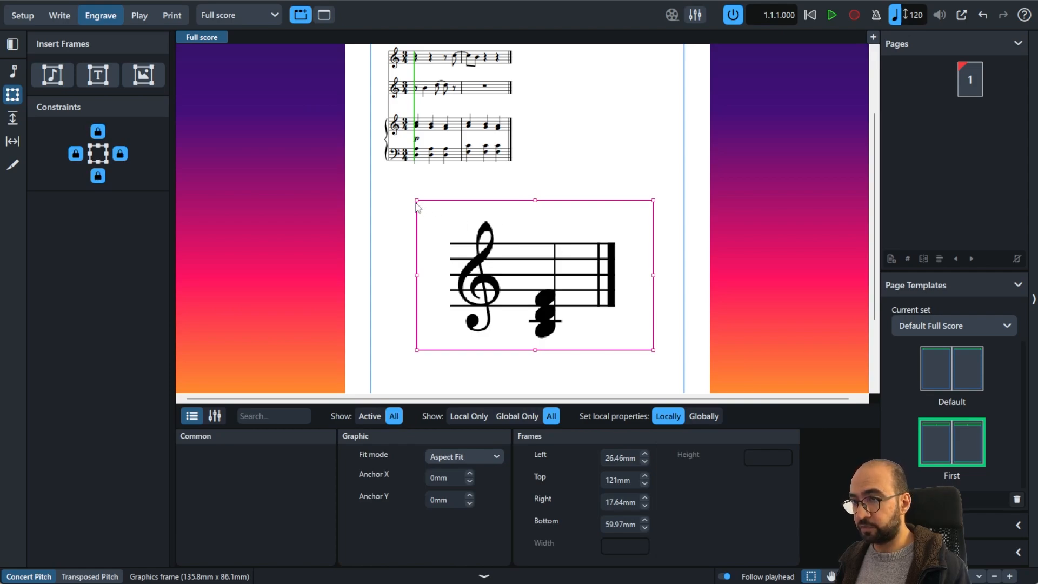
left_click_drag(420, 204, 449, 214)
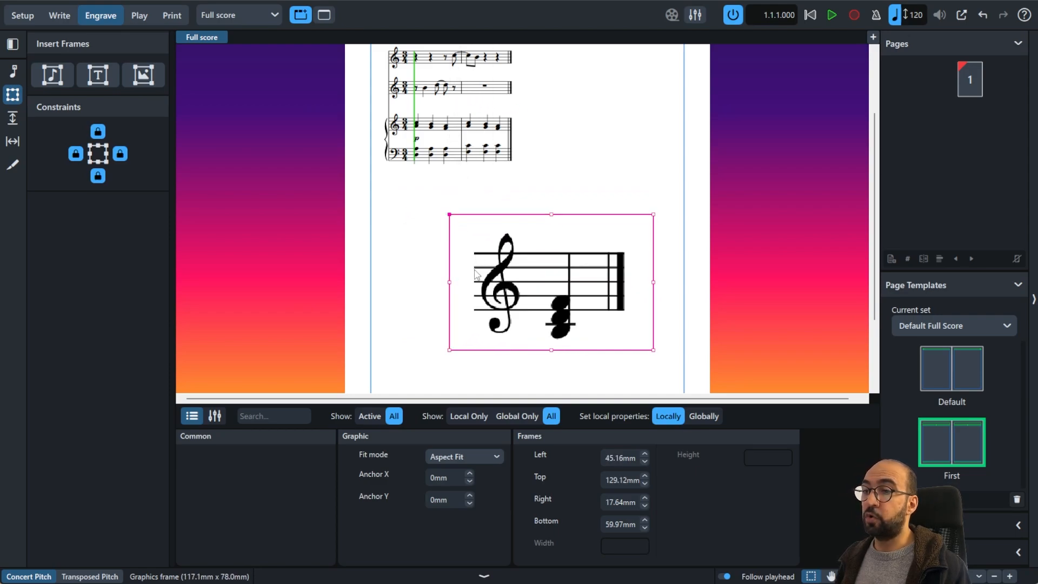
left_click(486, 575)
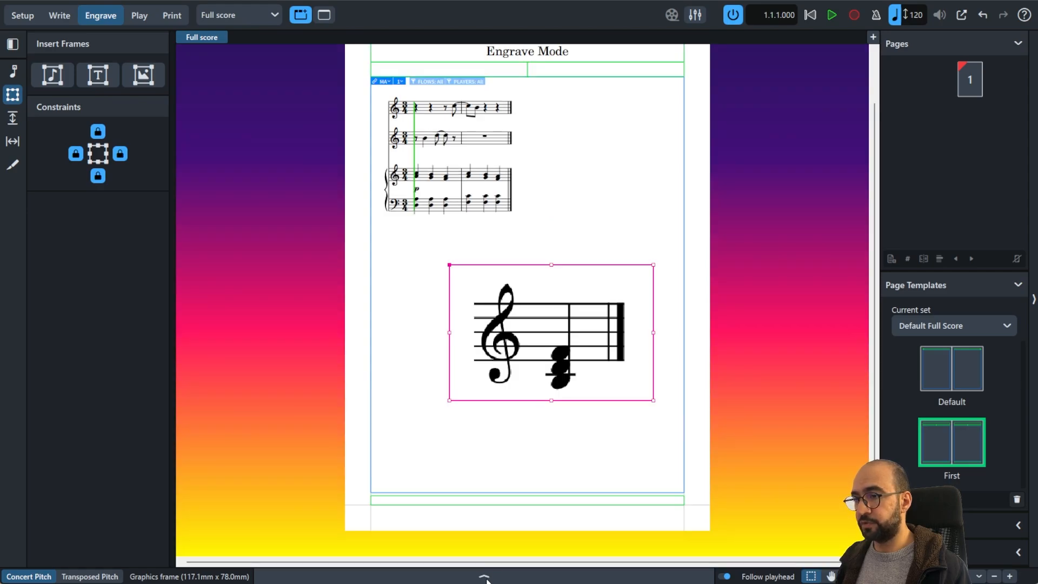
left_click(484, 577)
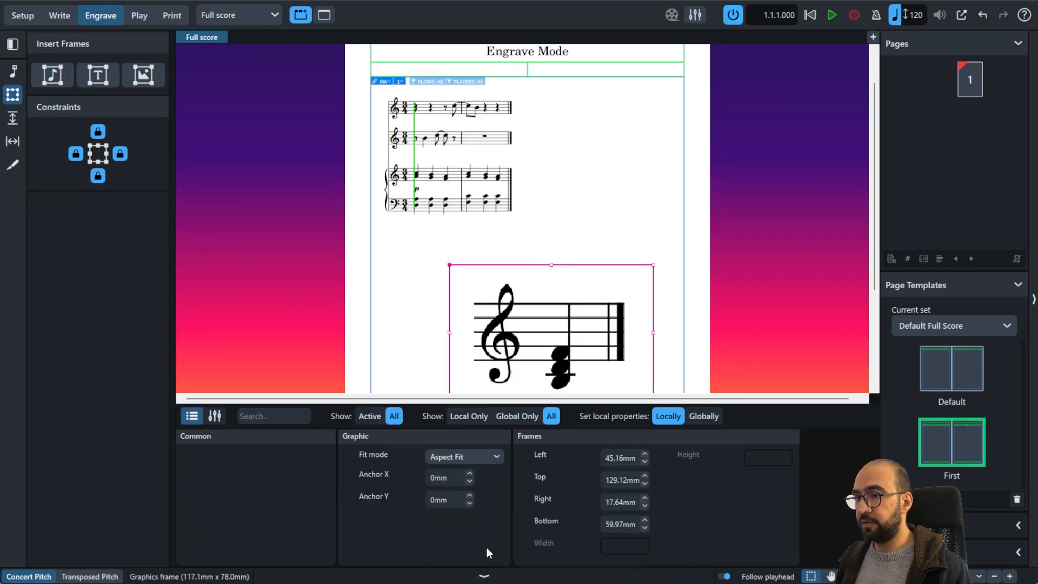
scroll(548, 266, "down", 2)
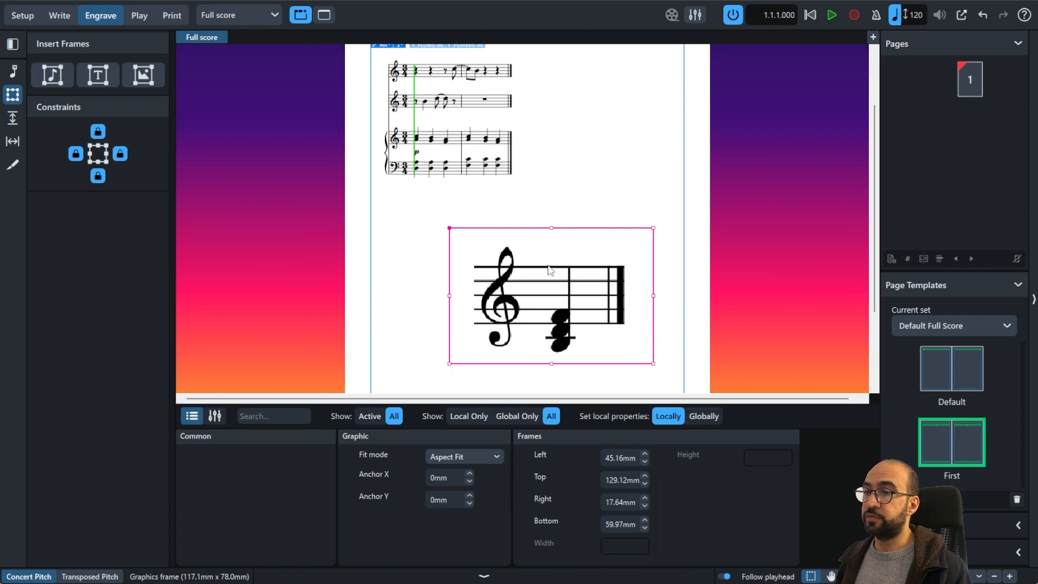
Try the Unscaled and Fill fit modes, and stretch the graphics frame's left edge to the page margin, about 162.3 mm wide.
left_click(492, 458)
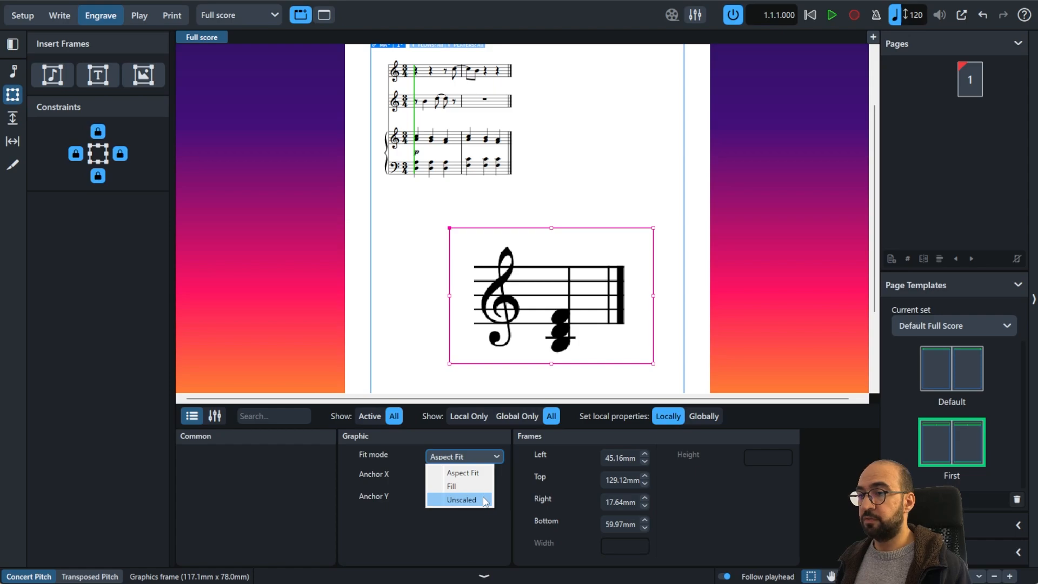
left_click(485, 500)
left_click(483, 457)
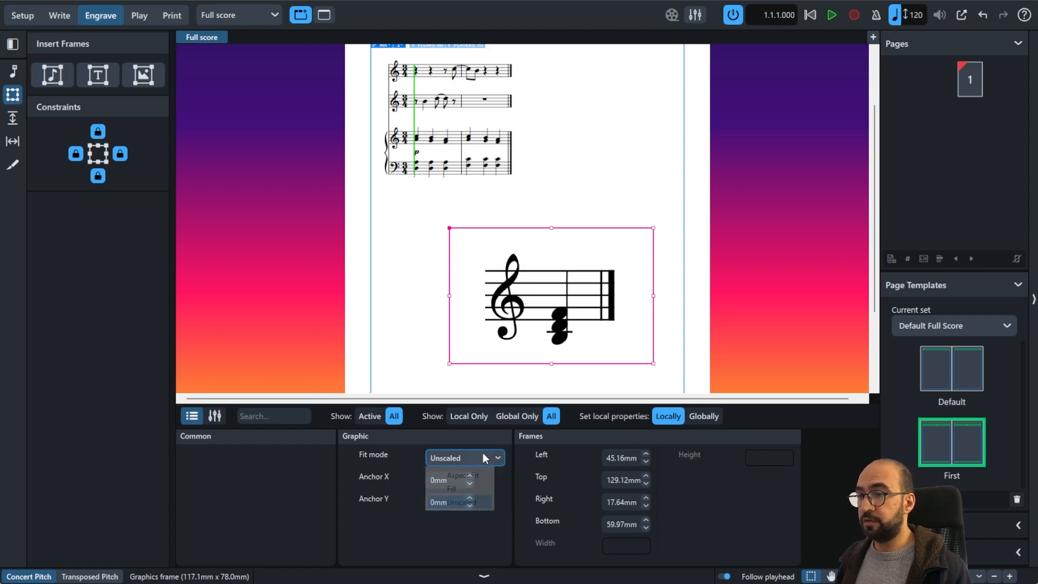
left_click(465, 489)
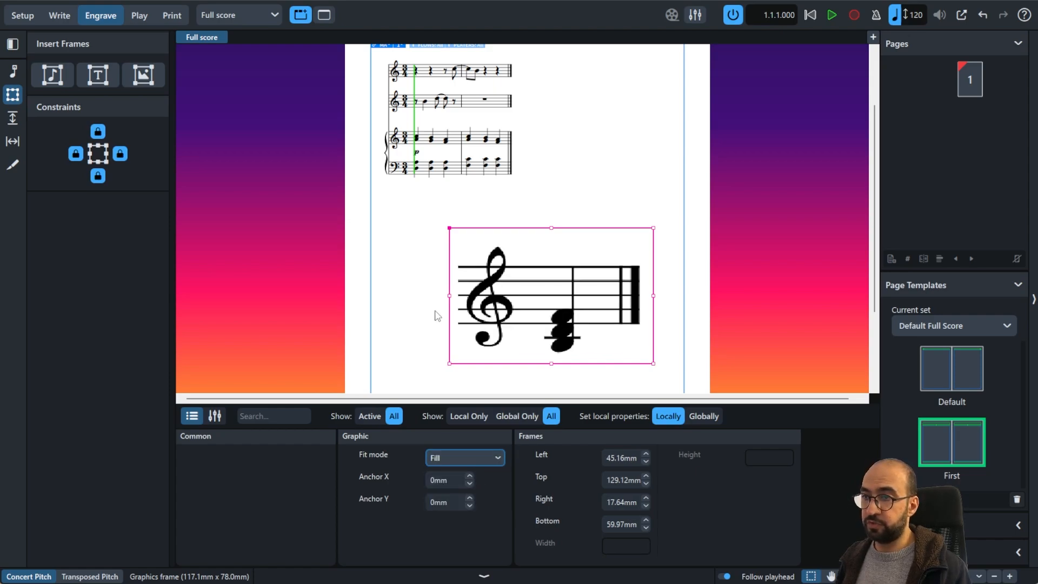
left_click_drag(443, 299, 365, 304)
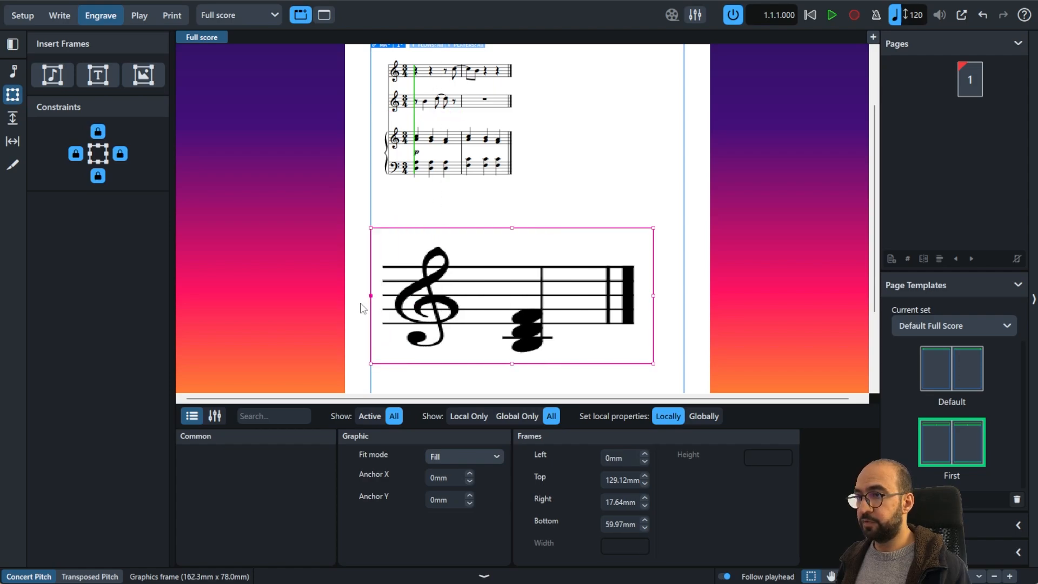
Set the graphic's fit mode to Aspect Fit and shrink its frame from the lower-left corner to about 111.8 × 68.8 mm.
left_click(472, 463)
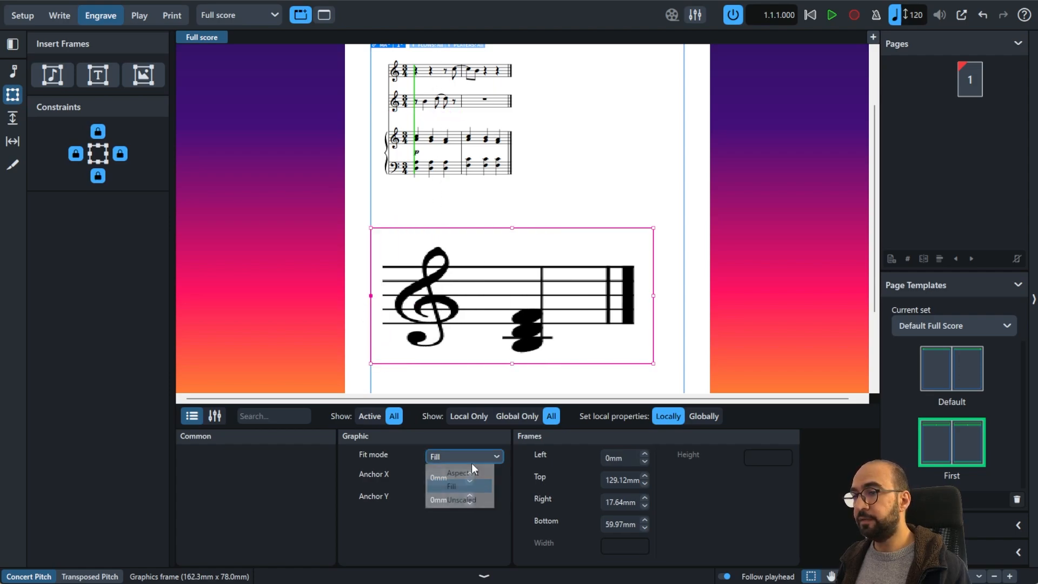
left_click(463, 473)
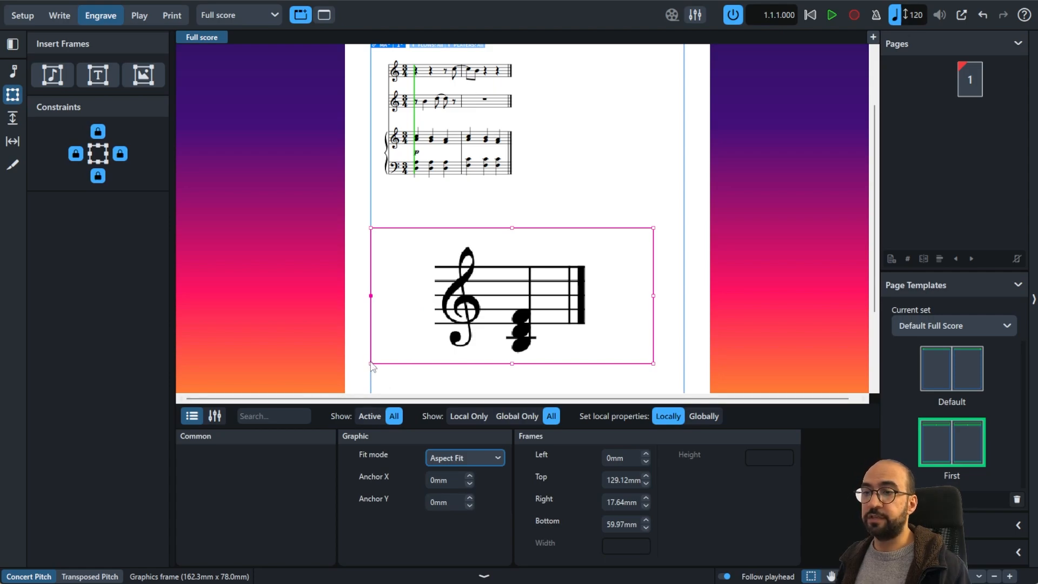
left_click_drag(371, 364, 459, 348)
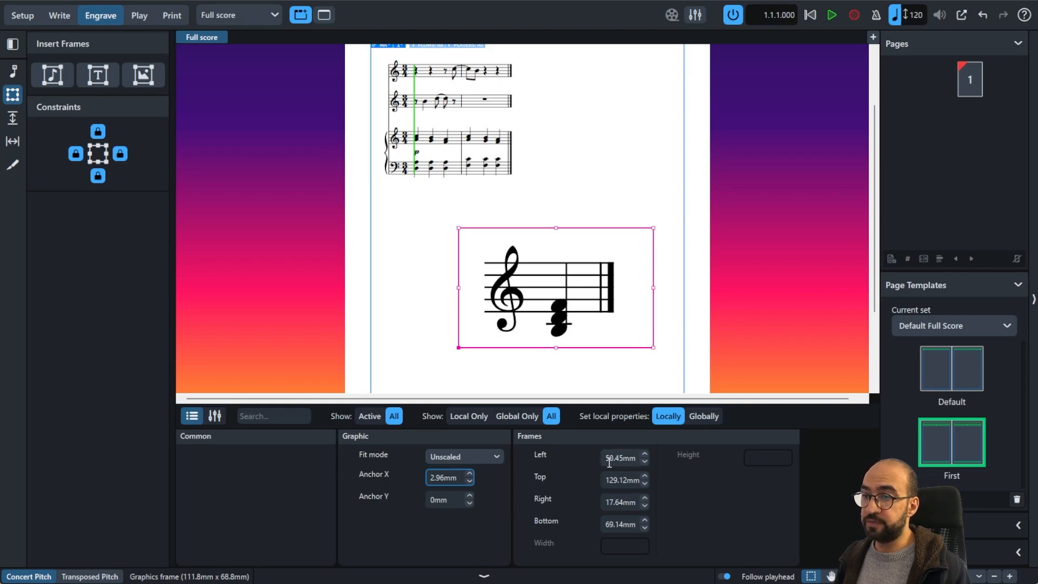
Increase the graphics frame's left offset in small increments to 53.9 mm.
left_click(645, 454)
left_click(645, 455)
left_click(645, 455)
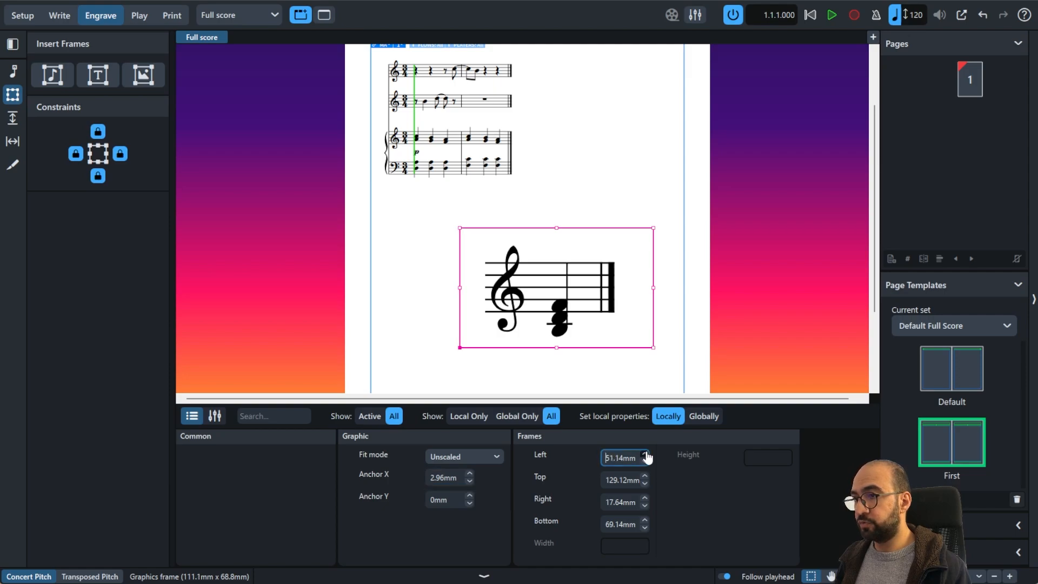
left_click(645, 455)
left_click(645, 455)
left_click(645, 455)
left_click(644, 455)
left_click(645, 455)
left_click(645, 455)
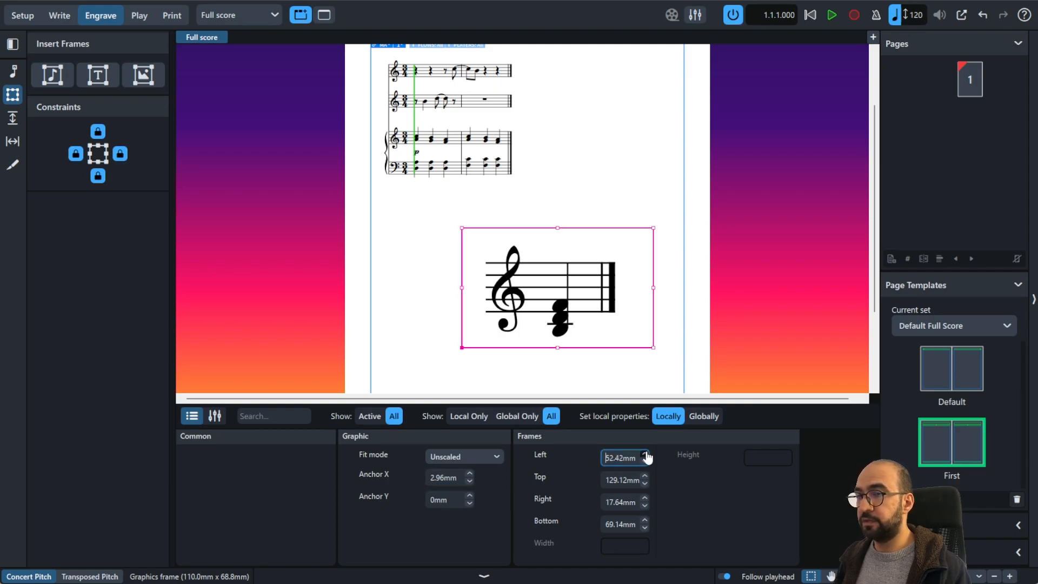
left_click(645, 454)
left_click(645, 455)
left_click(645, 454)
left_click(645, 455)
left_click(645, 454)
left_click(645, 455)
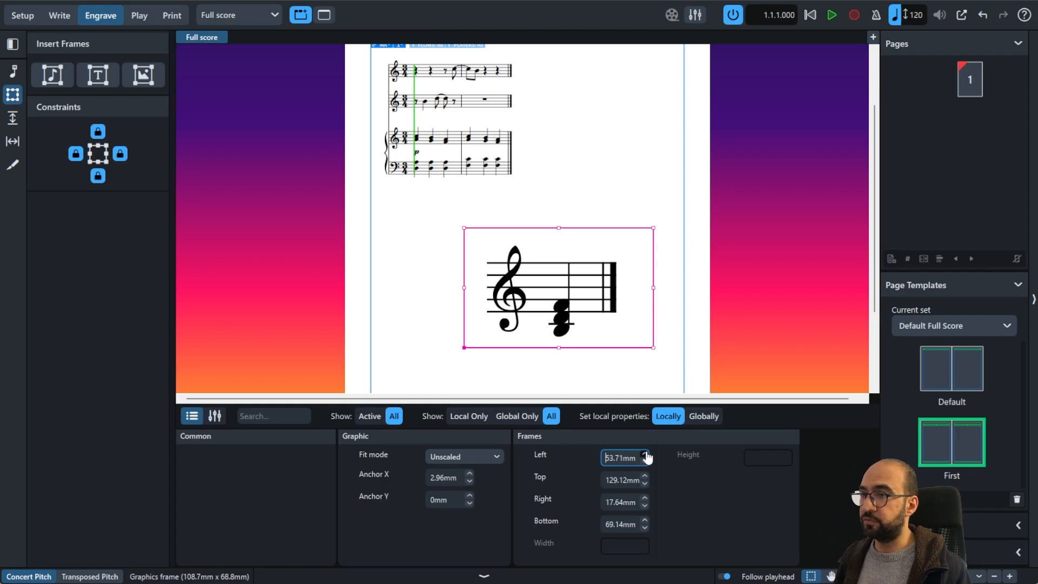
left_click(645, 455)
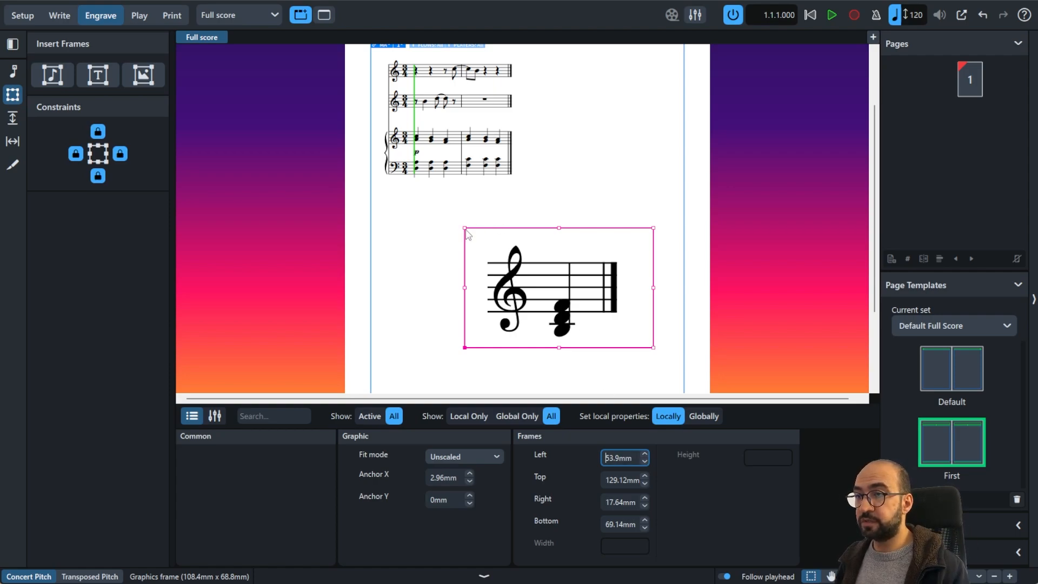
Enlarge the graphics frame from its upper-left corner, narrow it from the left edge to about 105.2 × 69.1 mm, and deselect it.
left_click_drag(463, 232, 414, 233)
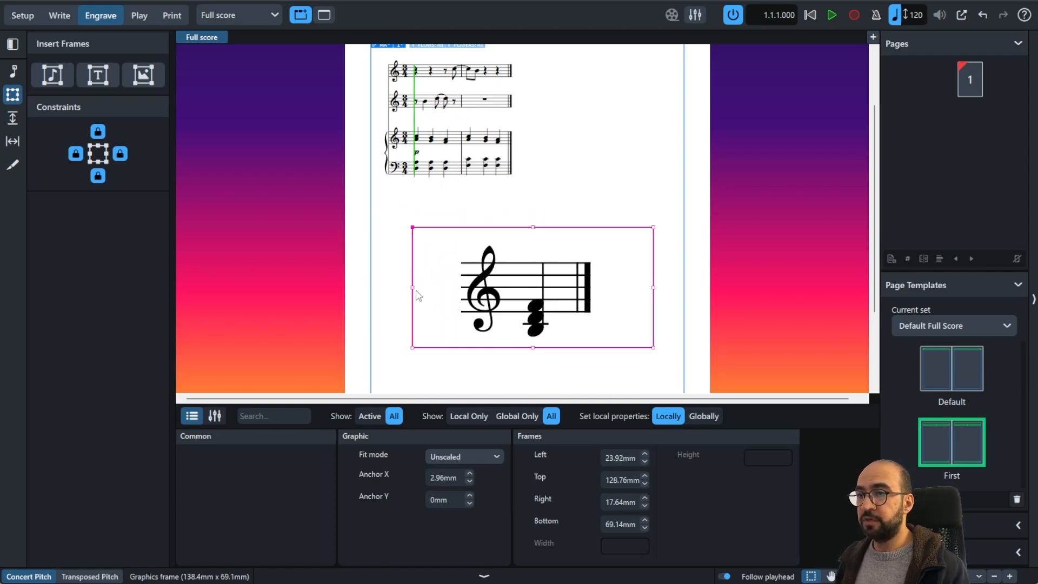
left_click_drag(412, 287, 476, 232)
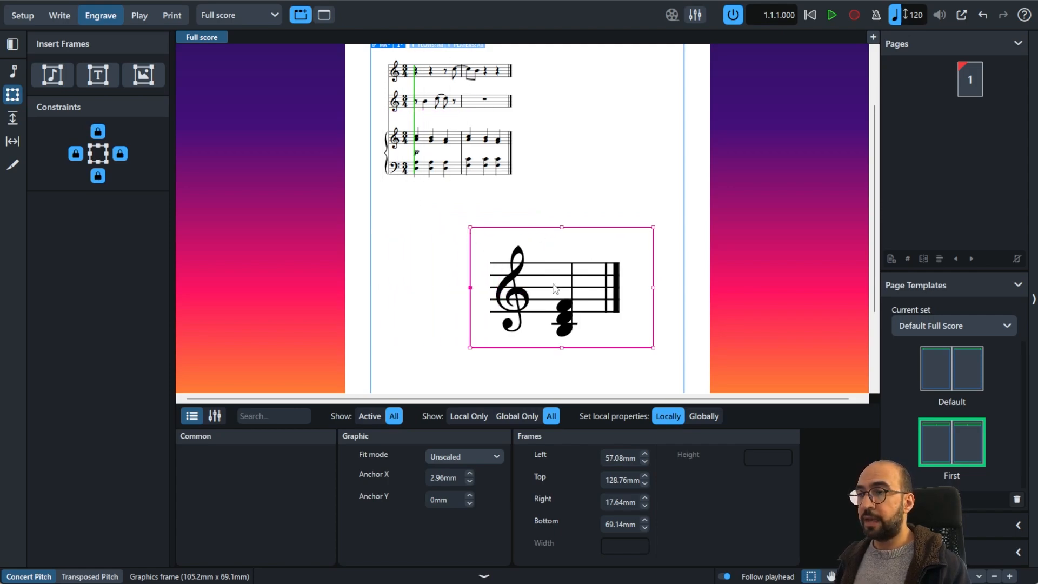
key("Escape")
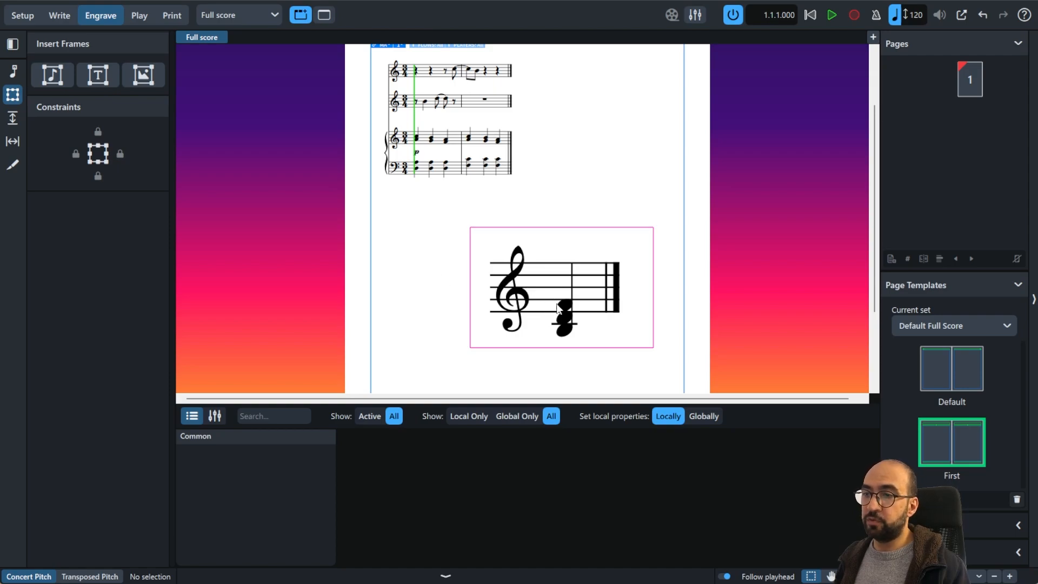
Move the graphics frame up and left, to a left offset of about 24.27 mm and a top offset of about 112.89 mm.
left_click(543, 235)
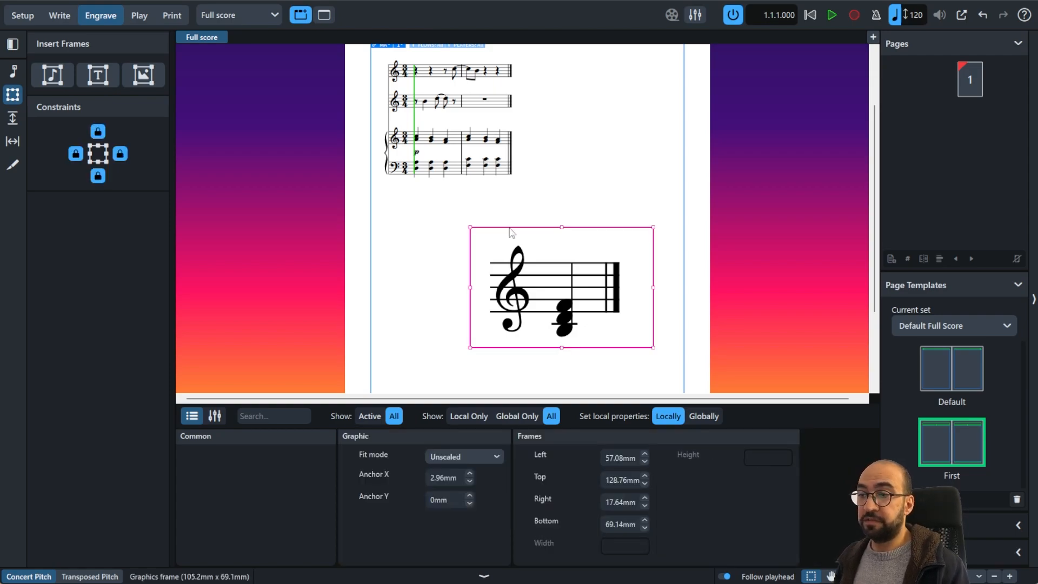
left_click_drag(492, 234, 413, 220)
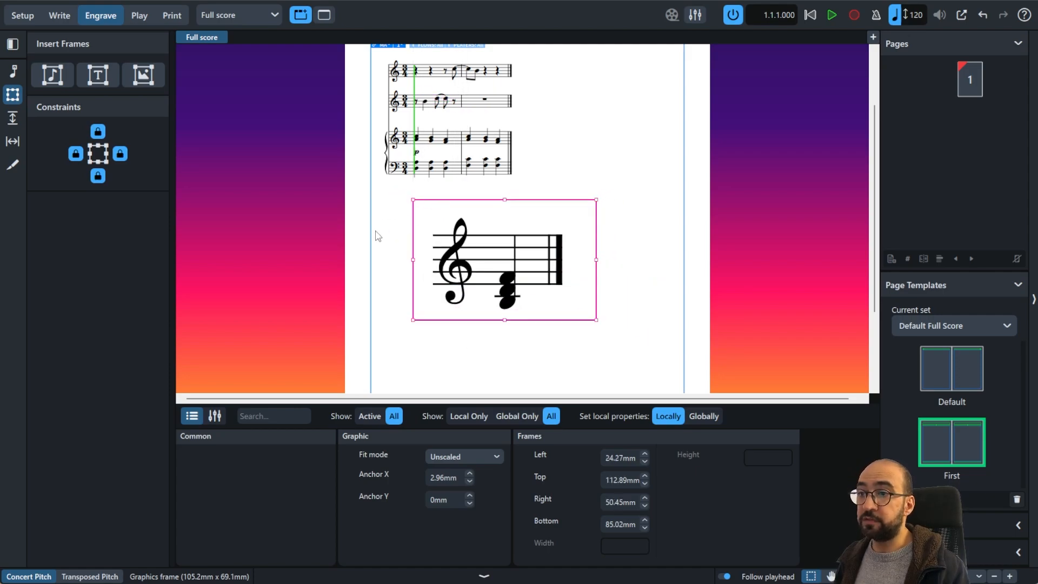
Move the left edge of the music frame inward to a left offset of 6 mm.
left_click(371, 233)
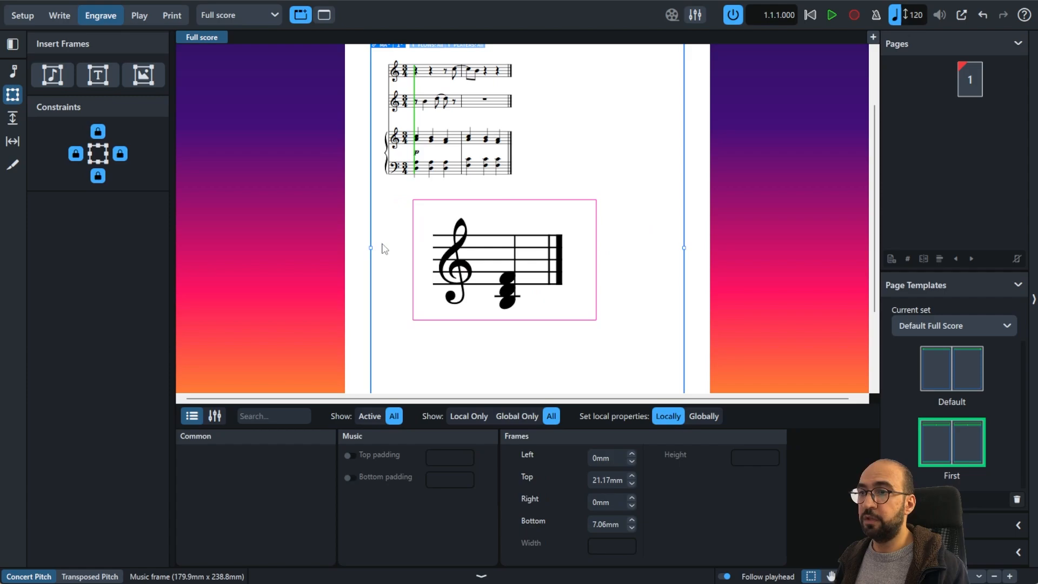
mouse_move(371, 250)
left_mouse_down()
mouse_move(398, 250)
mouse_move(359, 248)
mouse_move(382, 250)
left_mouse_up()
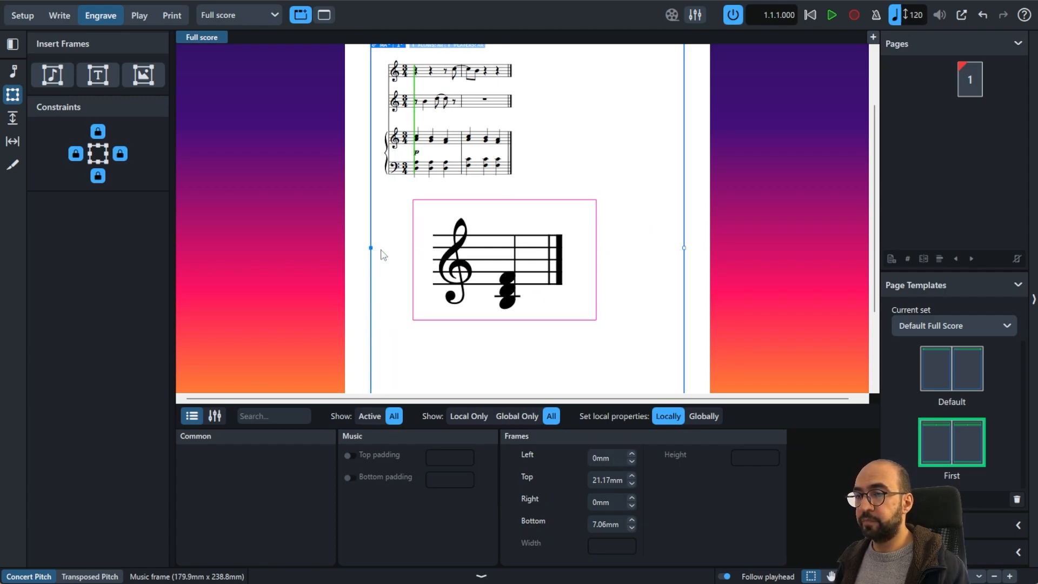
Replace the lyricist token in the text frame below the title with the text XYZ.
scroll(387, 251, "up", 3)
left_click(451, 120)
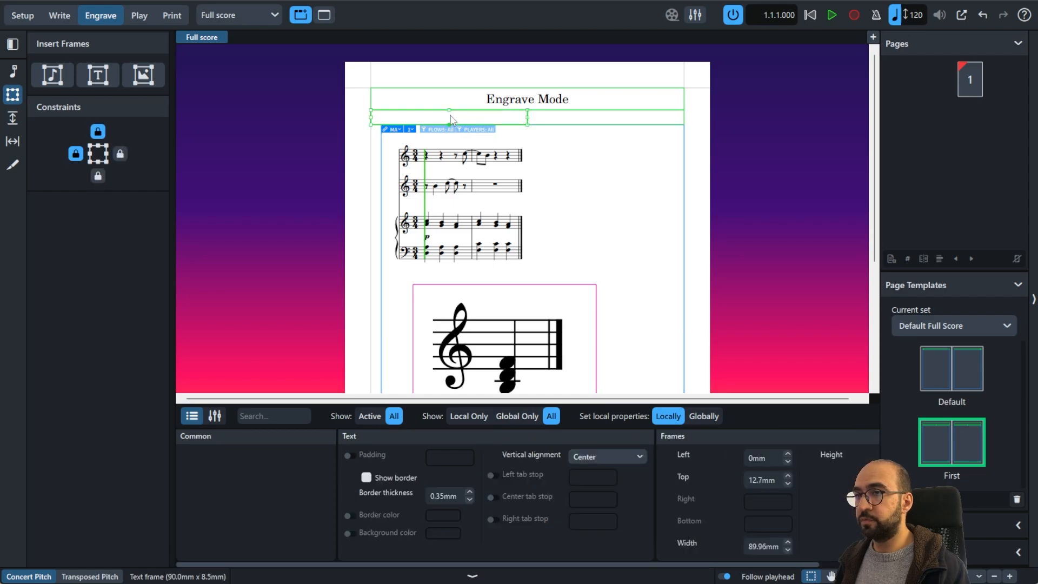
left_click_drag(450, 112, 452, 114)
left_click(574, 122)
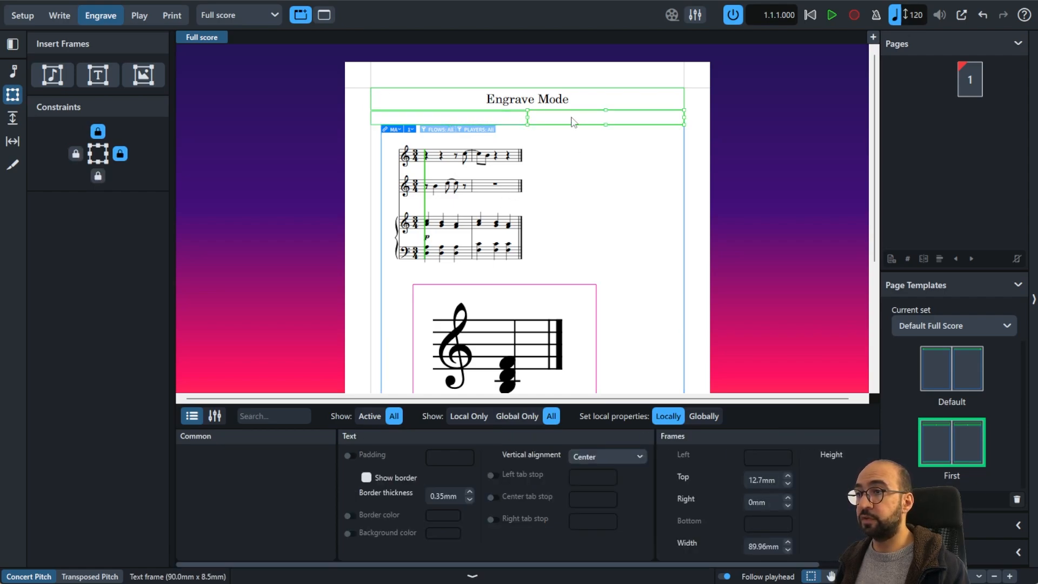
double_click(465, 117)
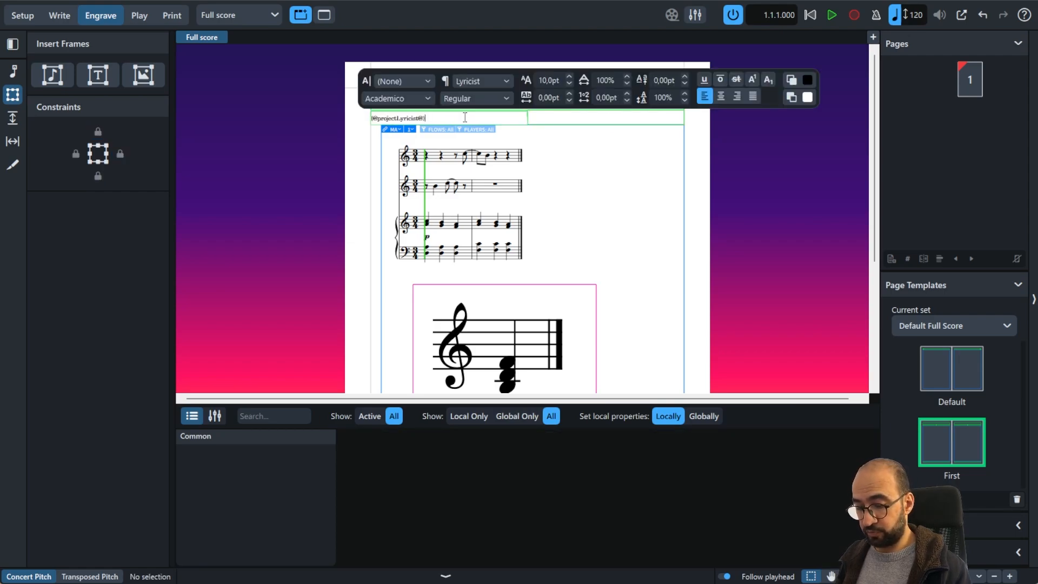
left_click(608, 146)
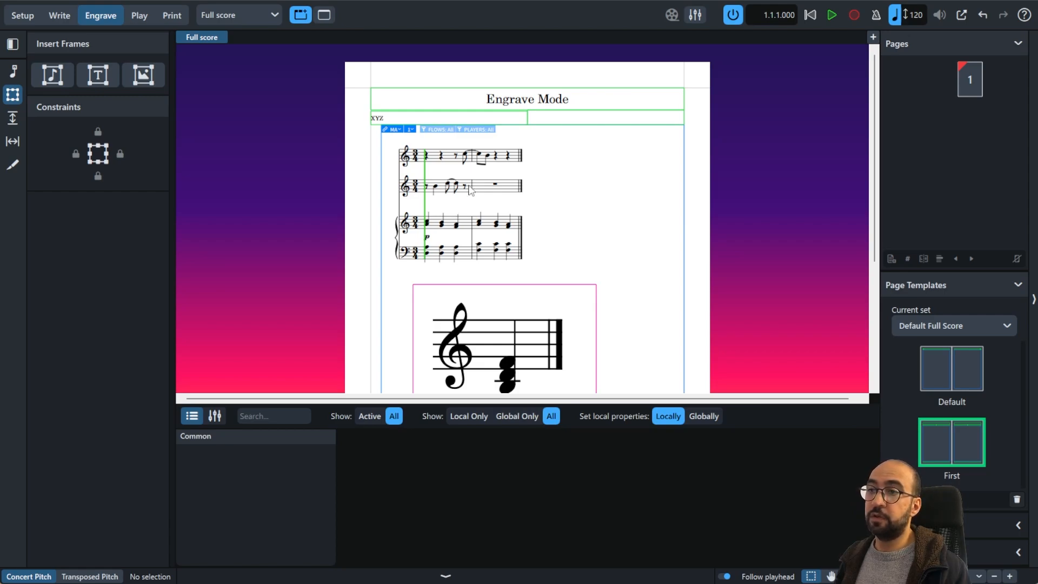
left_click(542, 116)
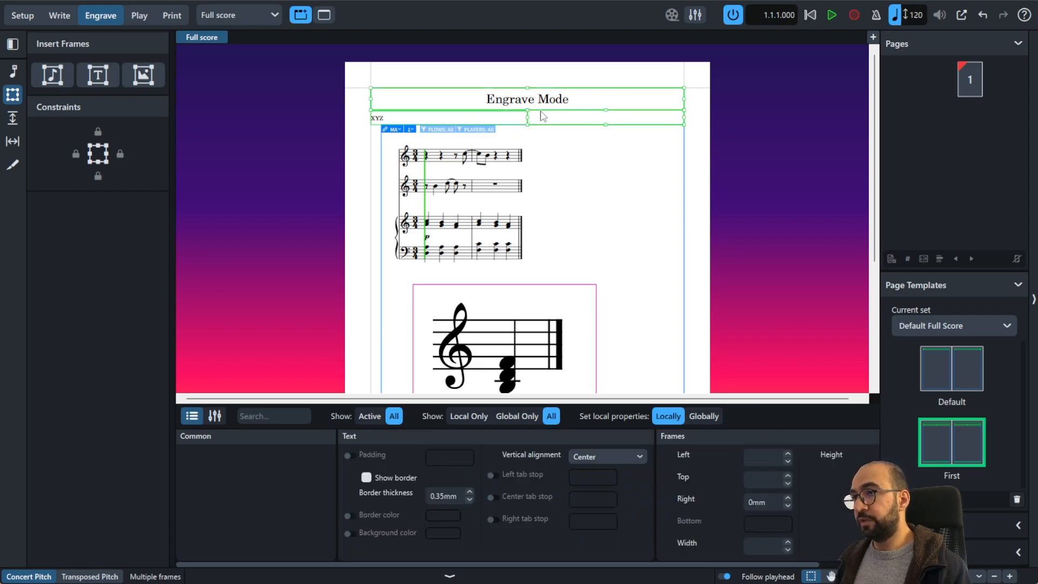
Try a top padding override of 1.38 mm on the music frame and remove it.
left_click(382, 161)
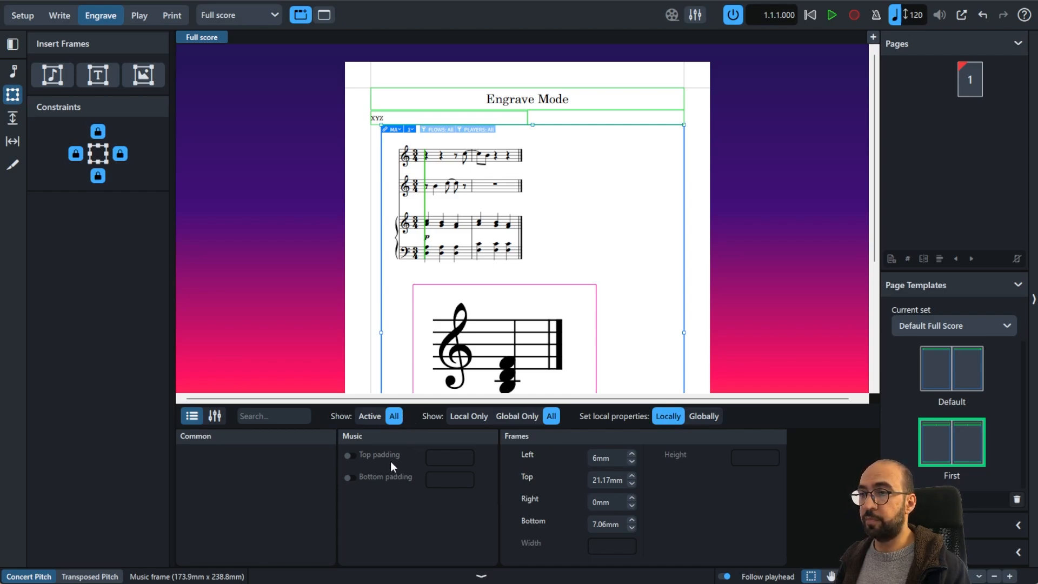
left_click(351, 455)
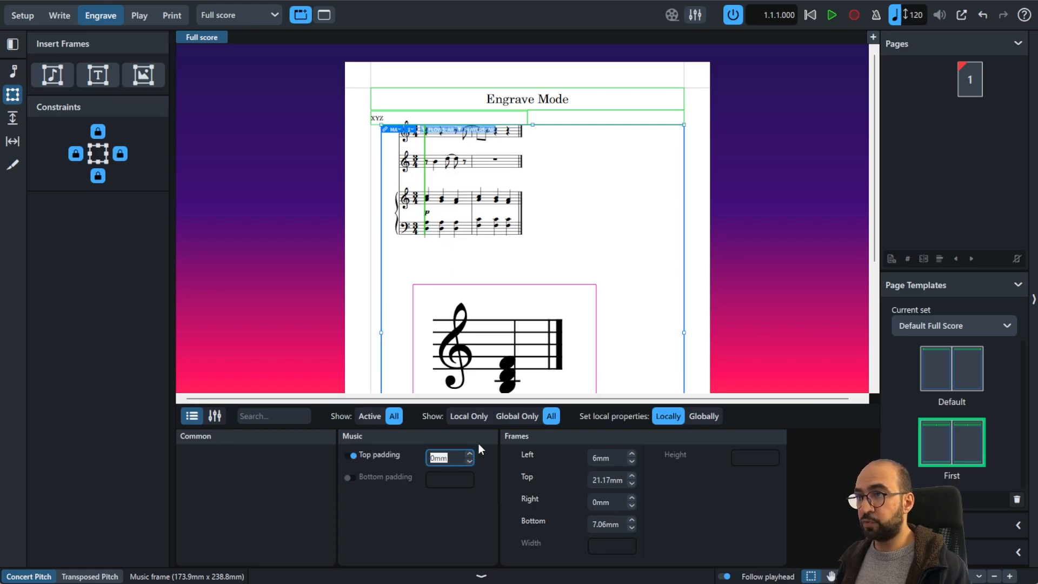
scroll(554, 204, "up", 2, "ctrl")
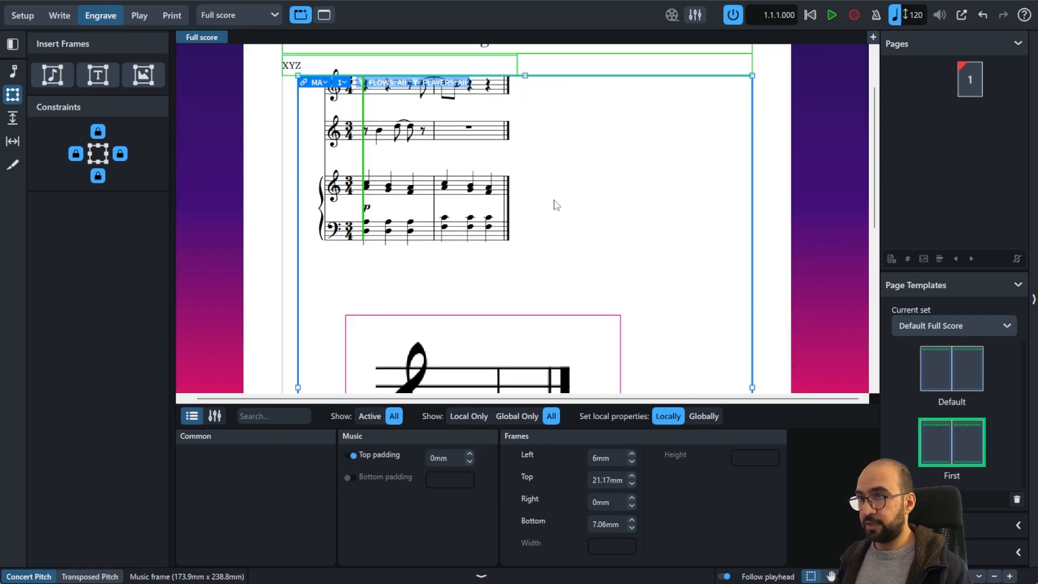
scroll(554, 204, "up", 2)
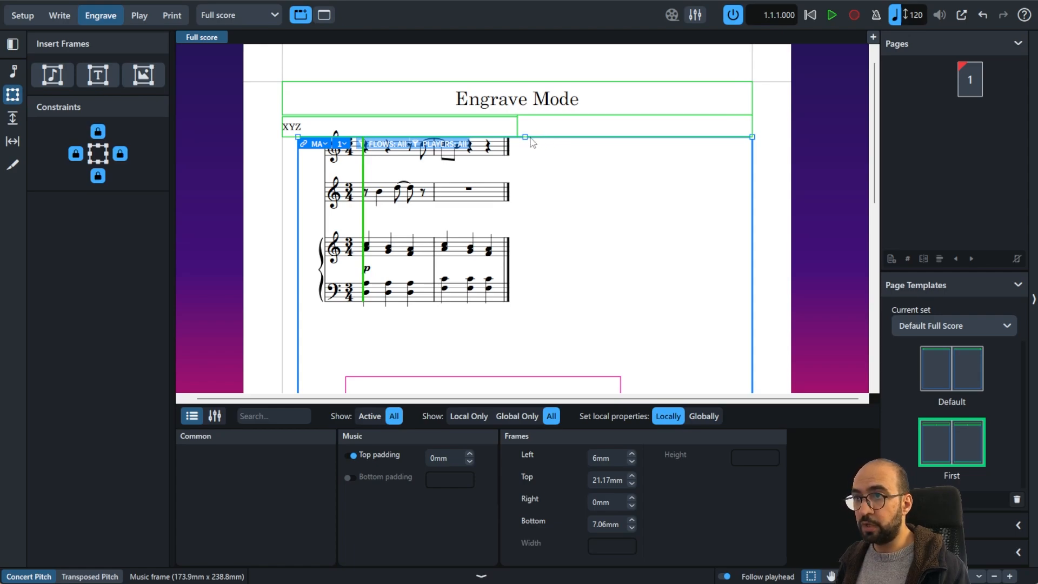
left_click(469, 454)
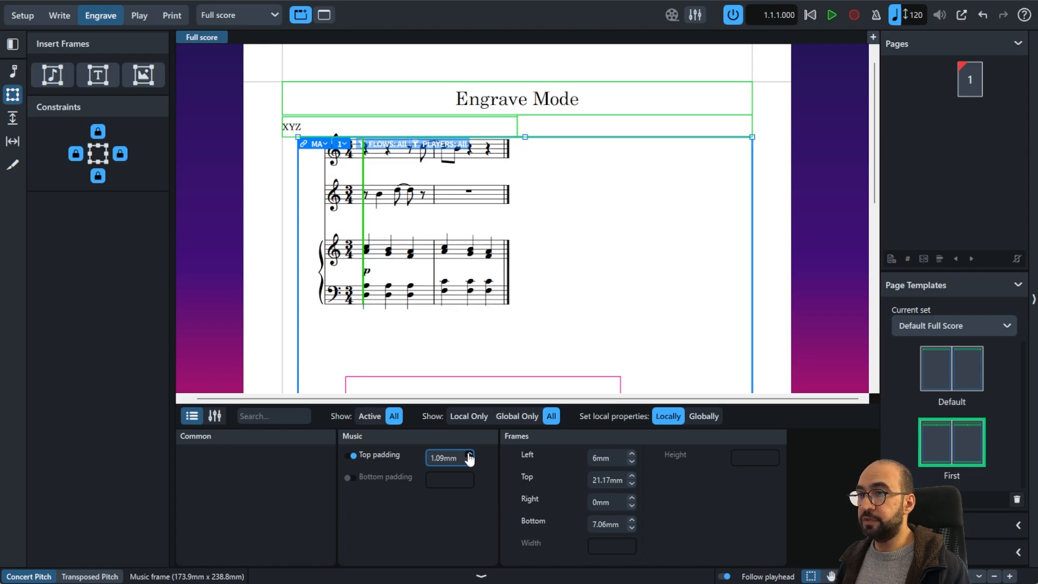
left_click(469, 454)
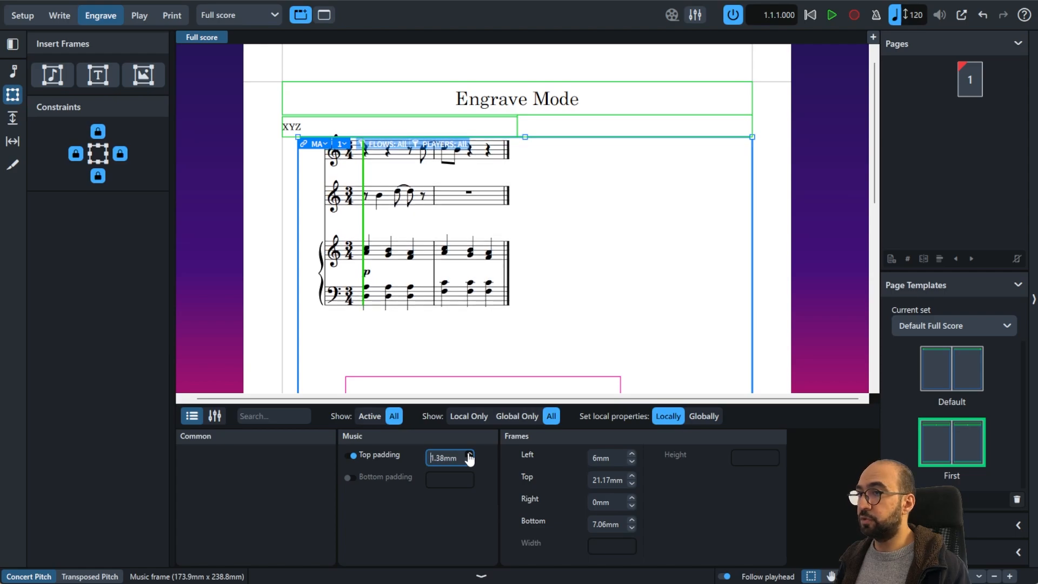
left_click(353, 456)
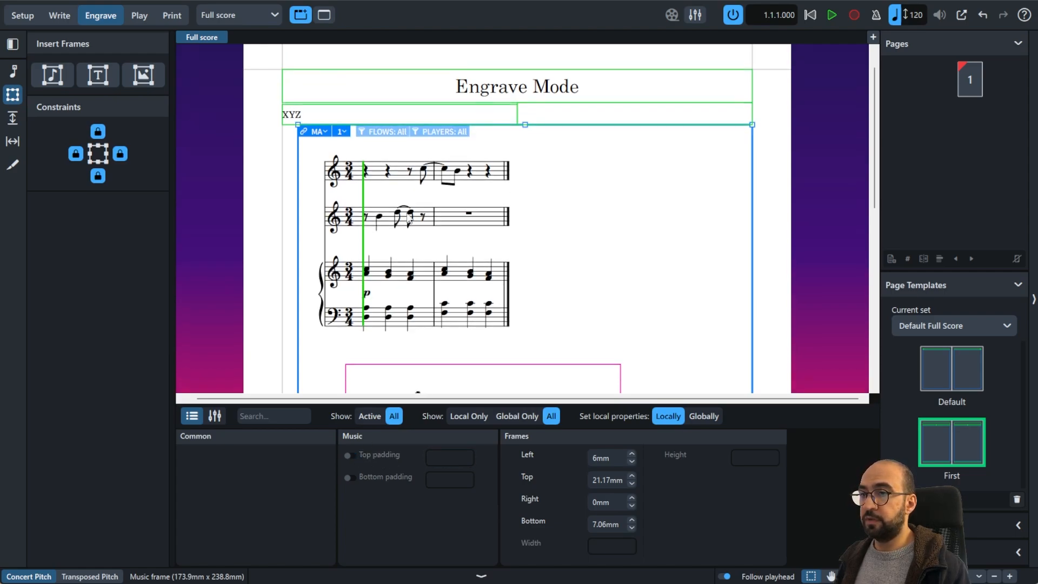
Set the music frame's left offset to 0 mm.
scroll(450, 168, "down", 2)
scroll(471, 277, "down", 5)
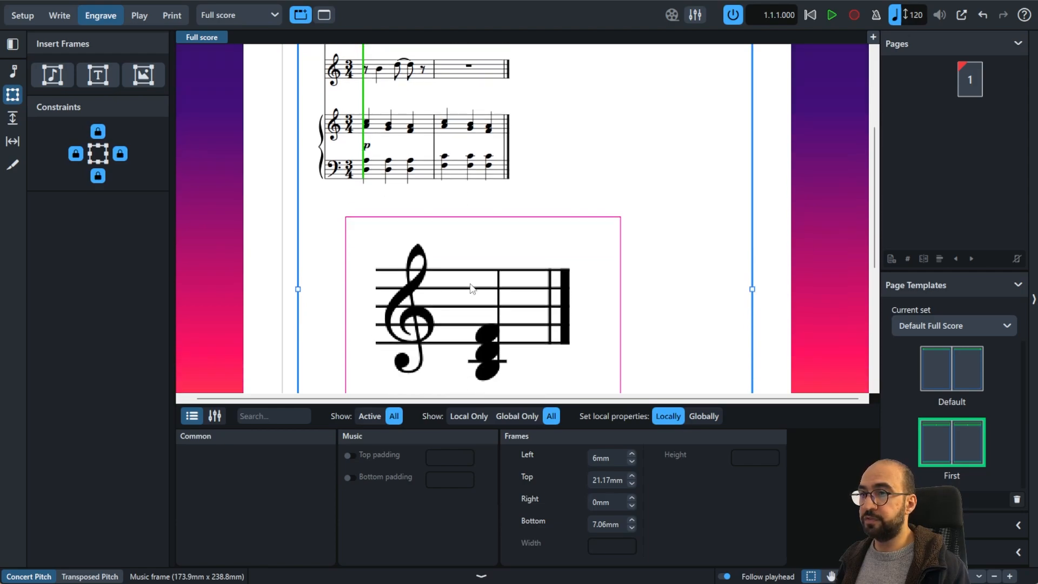
scroll(480, 257, "up", 6)
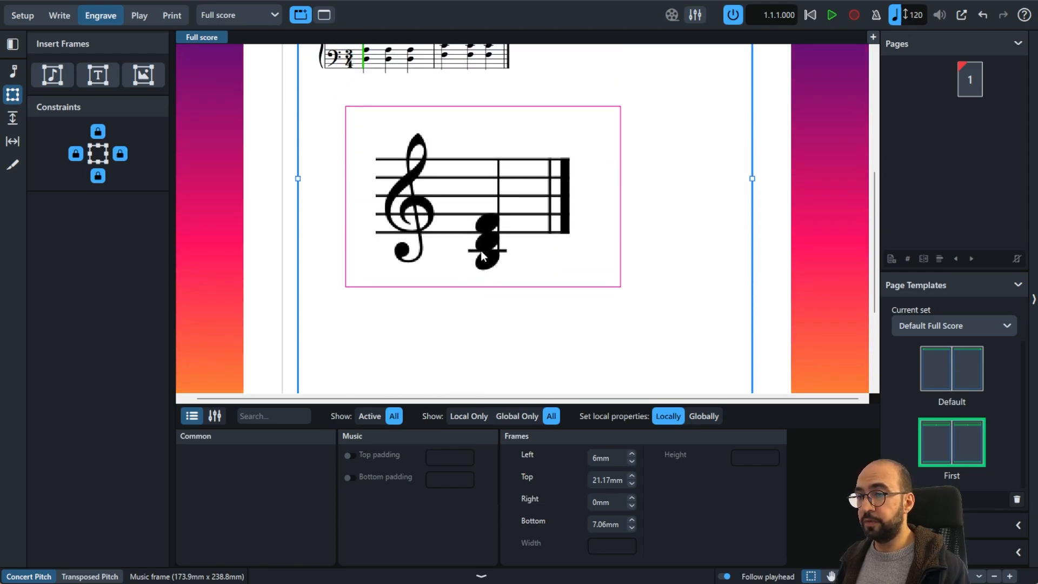
scroll(485, 254, "up", 1)
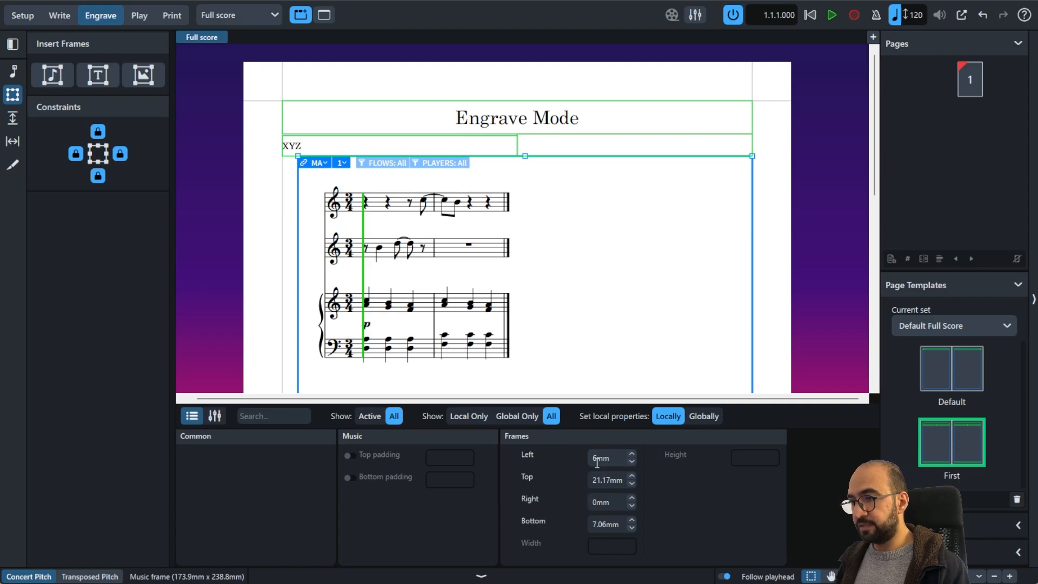
left_click_drag(597, 464, 589, 460)
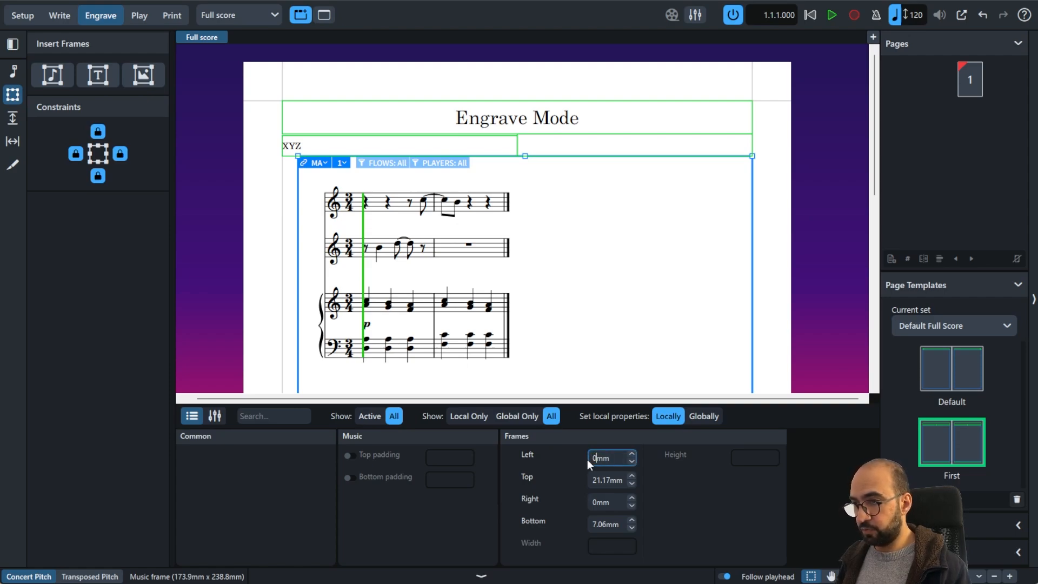
type("0")
key("Return")
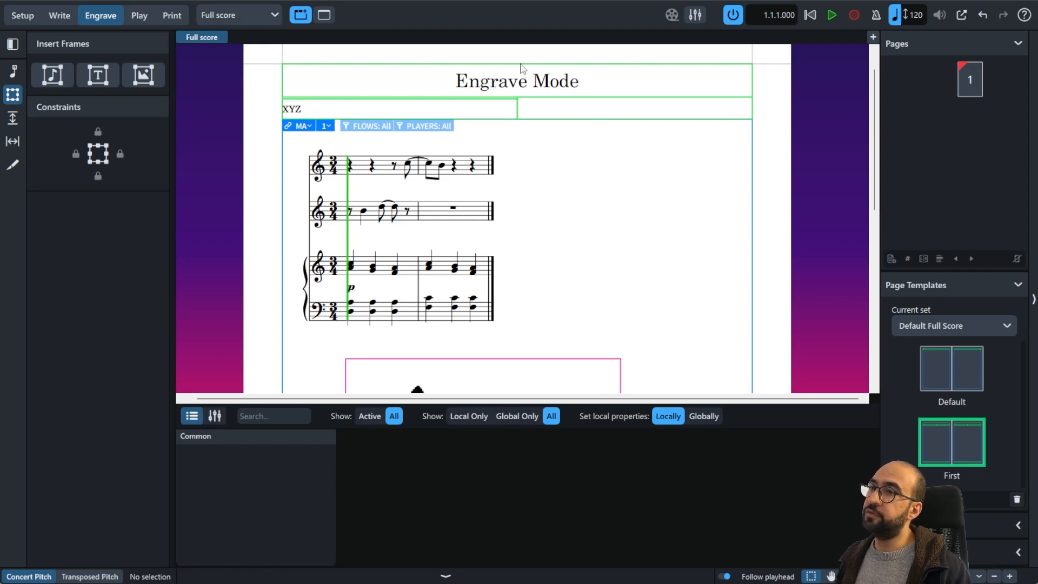
Show a border around the title text frame and increase its thickness to 2.23 mm.
left_click(522, 68)
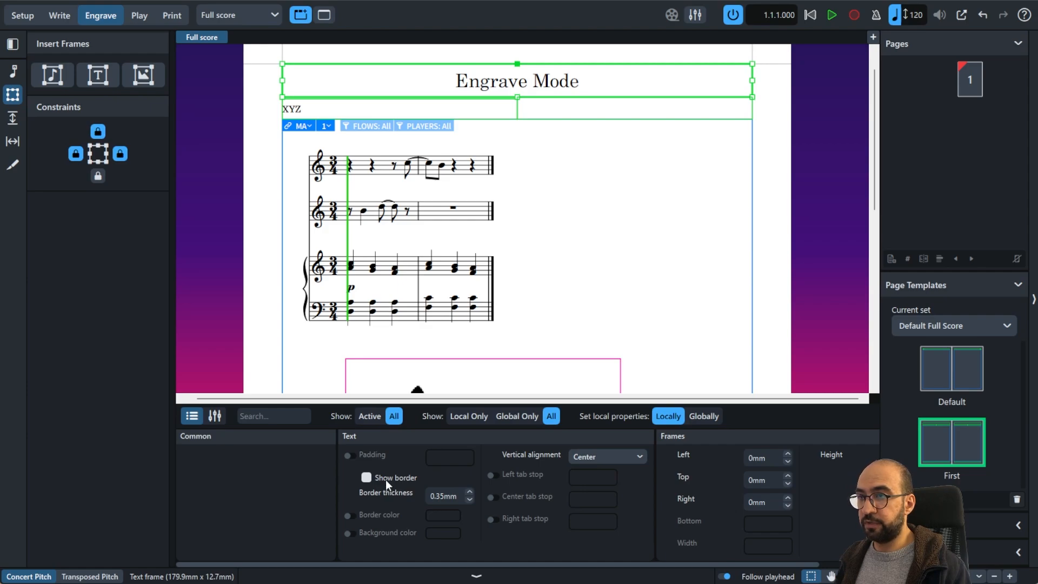
left_click(367, 477)
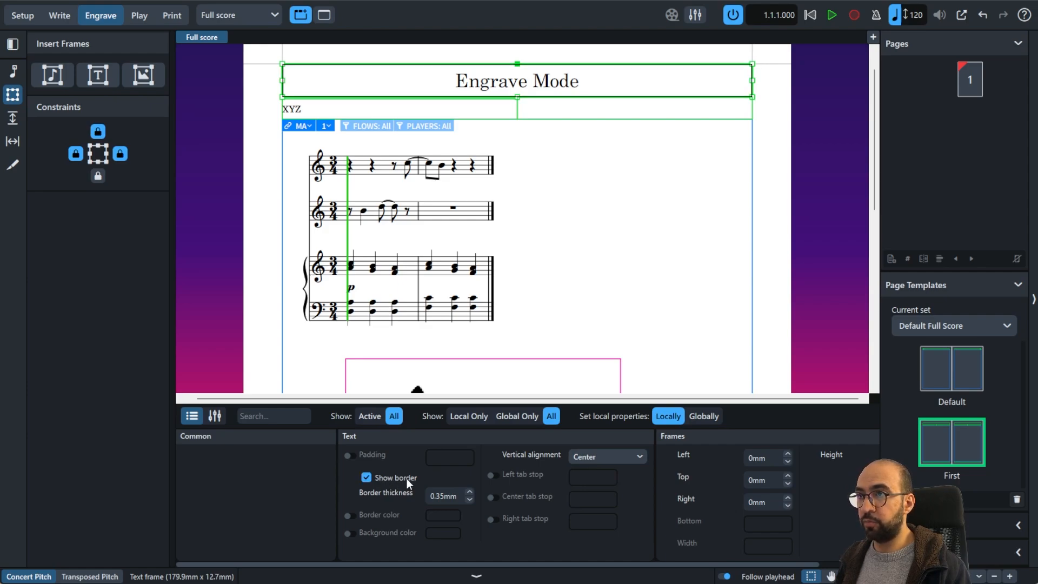
left_click(470, 491)
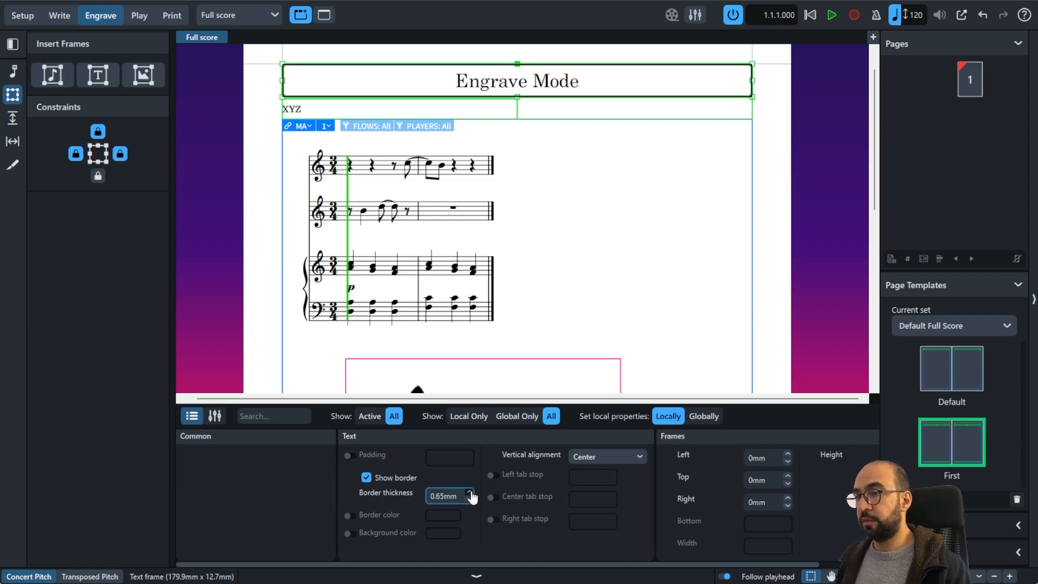
left_click_drag(469, 492, 469, 492)
left_click(563, 179)
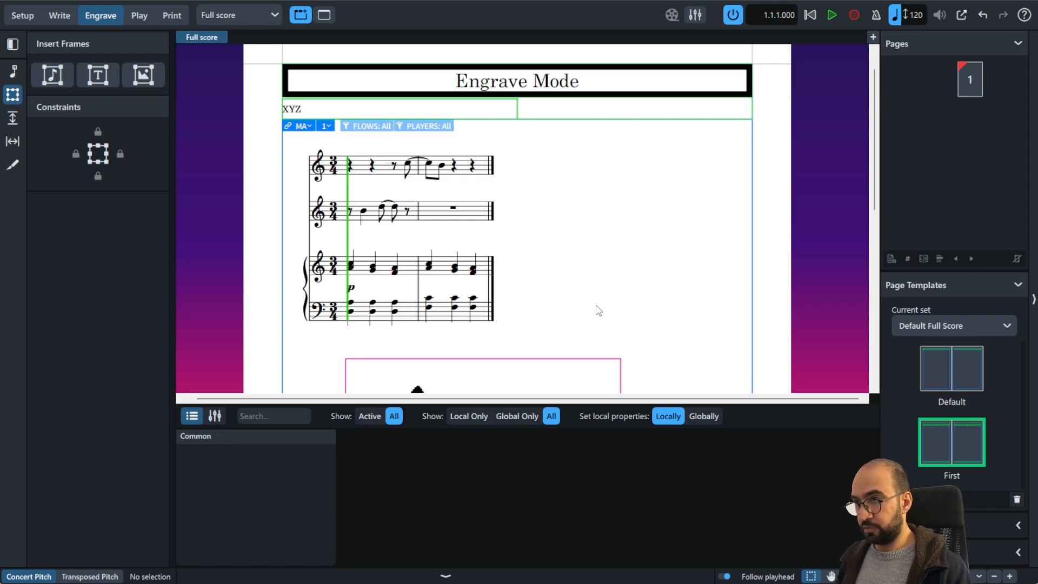
Collapse the properties area and toggle the frame outlines and playhead off and on to preview the clean page.
left_click(456, 576)
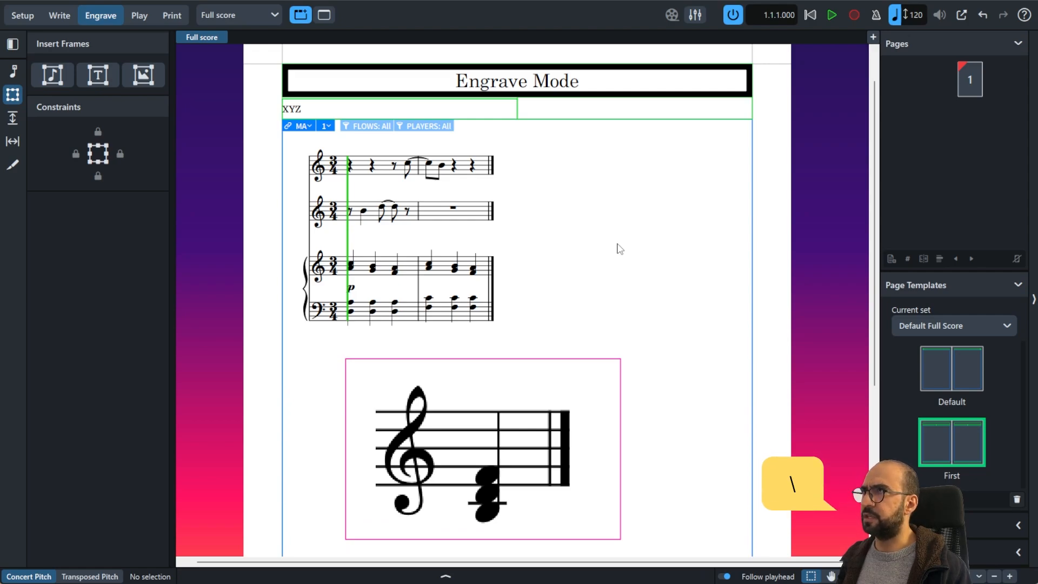
key("backslash")
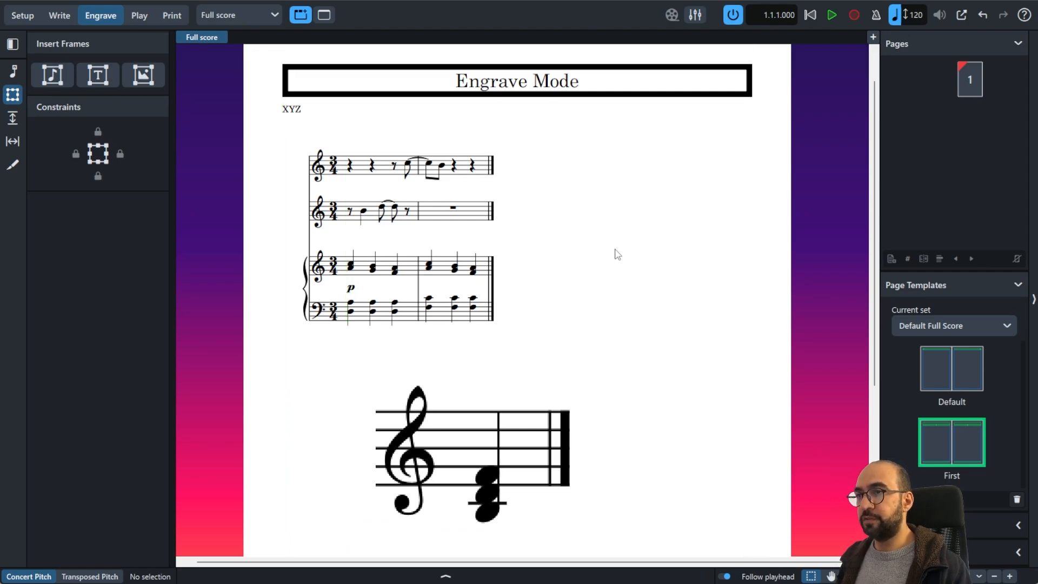
scroll(612, 254, "up", 1)
scroll(612, 254, "down", 1)
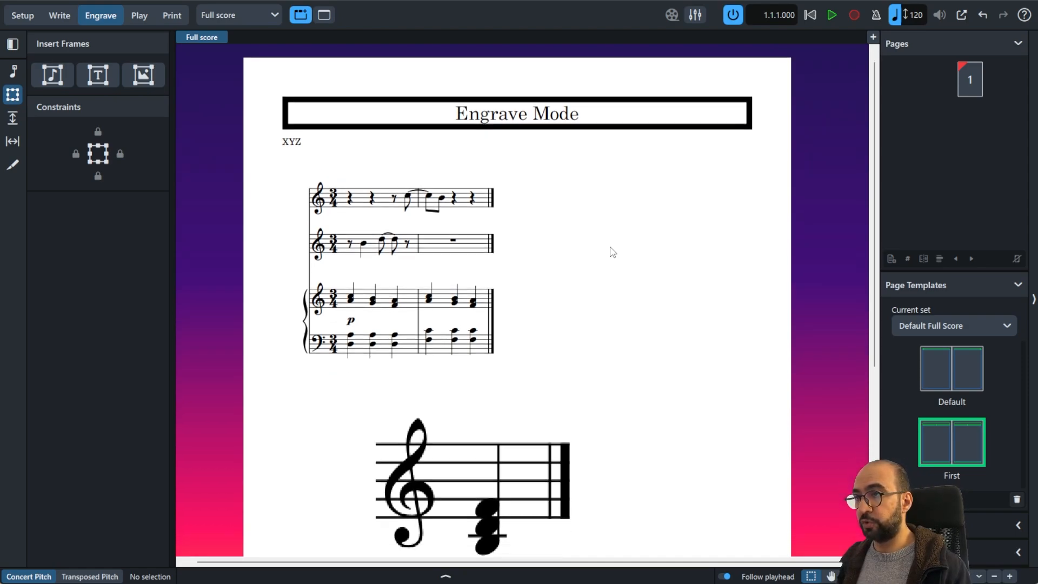
key("backslash")
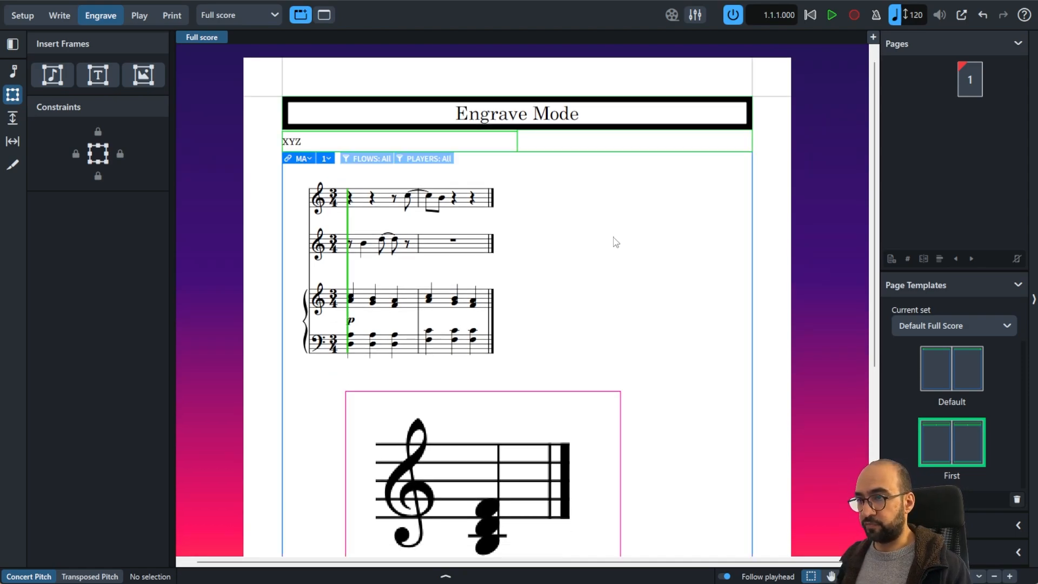
key("backslash")
key("backslash")
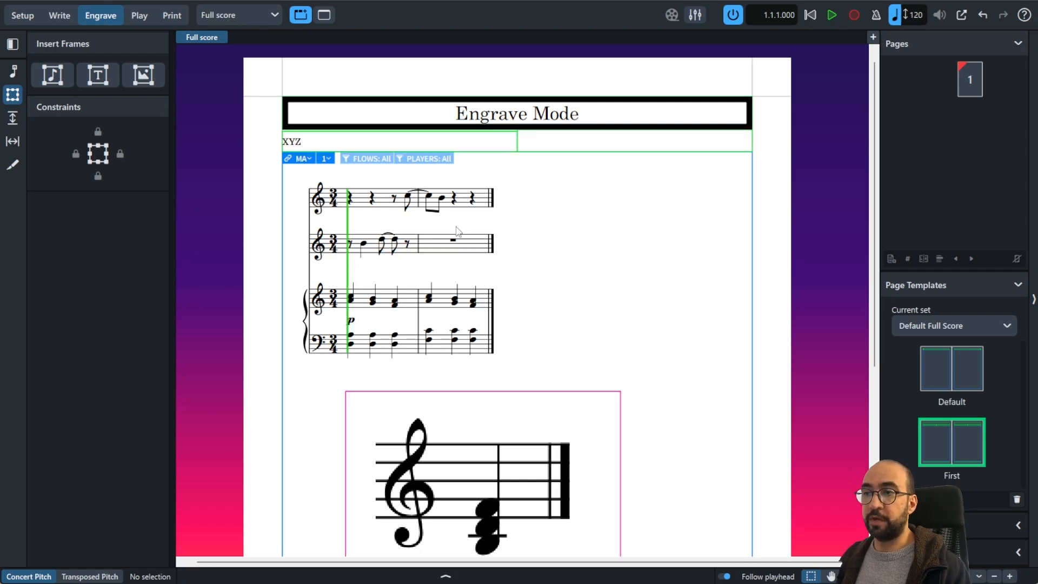
key("backslash")
key("backslash")
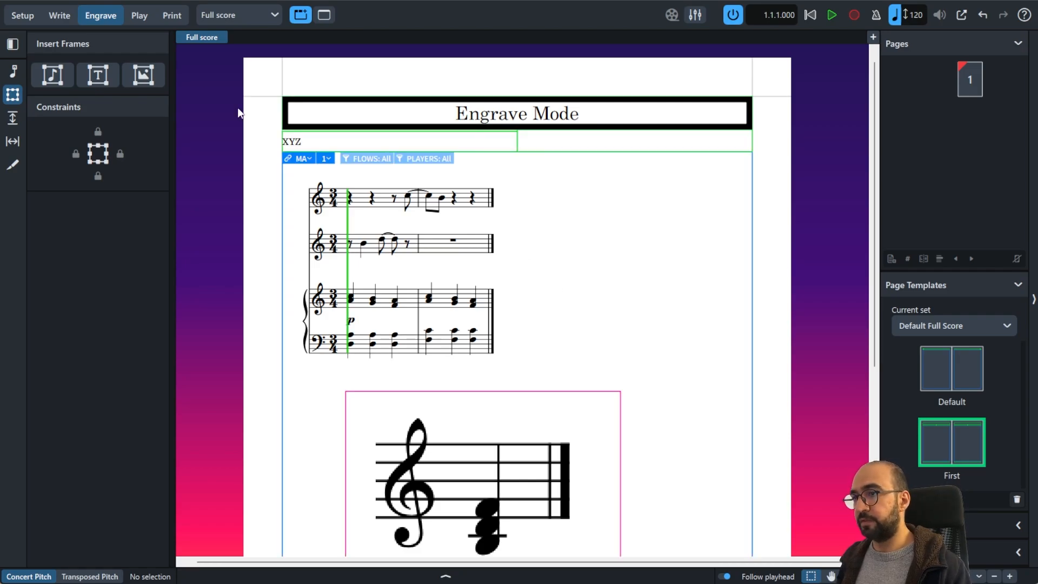
Switch to Write mode and toggle the bar numbers guide and playhead off and on in the score.
left_click(64, 21)
key("backslash")
key("backslash")
key("backslash")
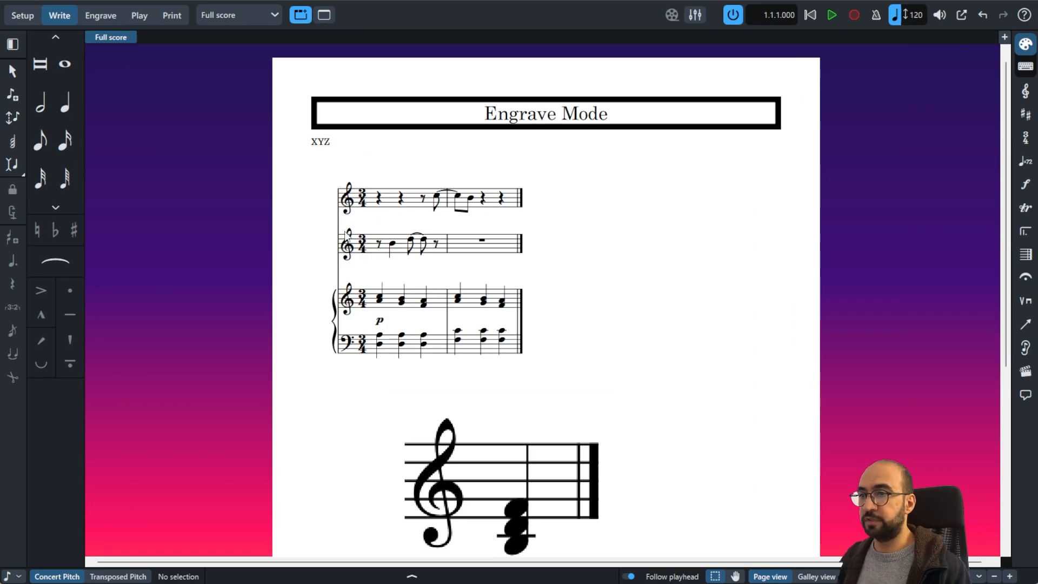
key("backslash")
key("backslash")
key("backslash")
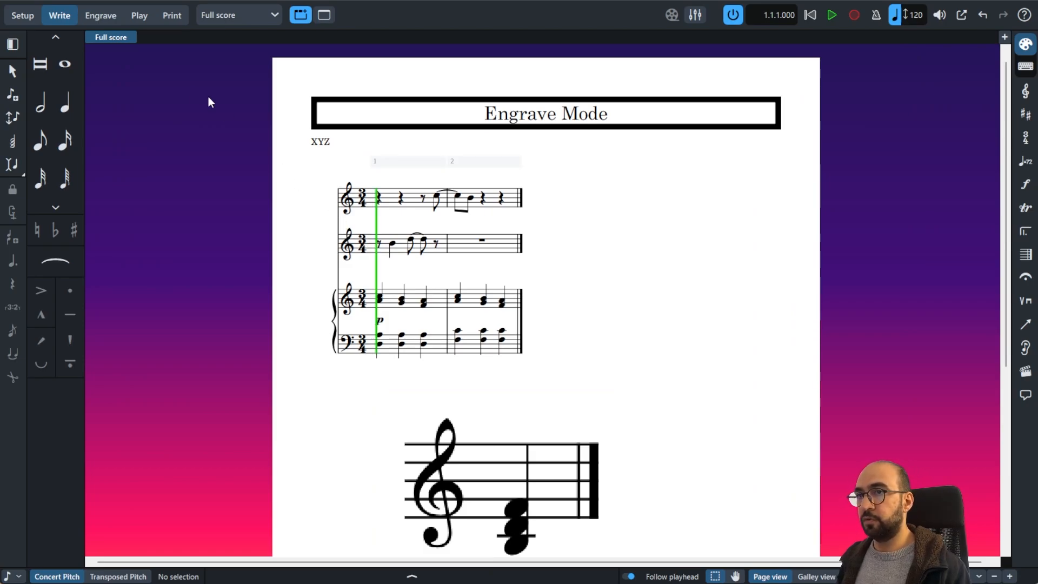
Return to Engrave mode with the properties expanded and frame editing active.
left_click(114, 22)
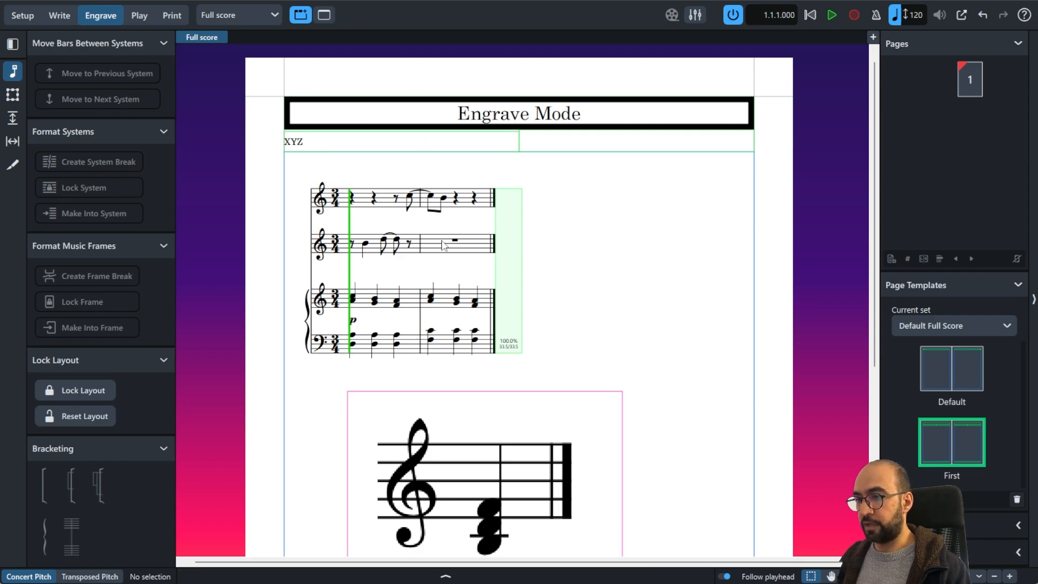
left_click(445, 575)
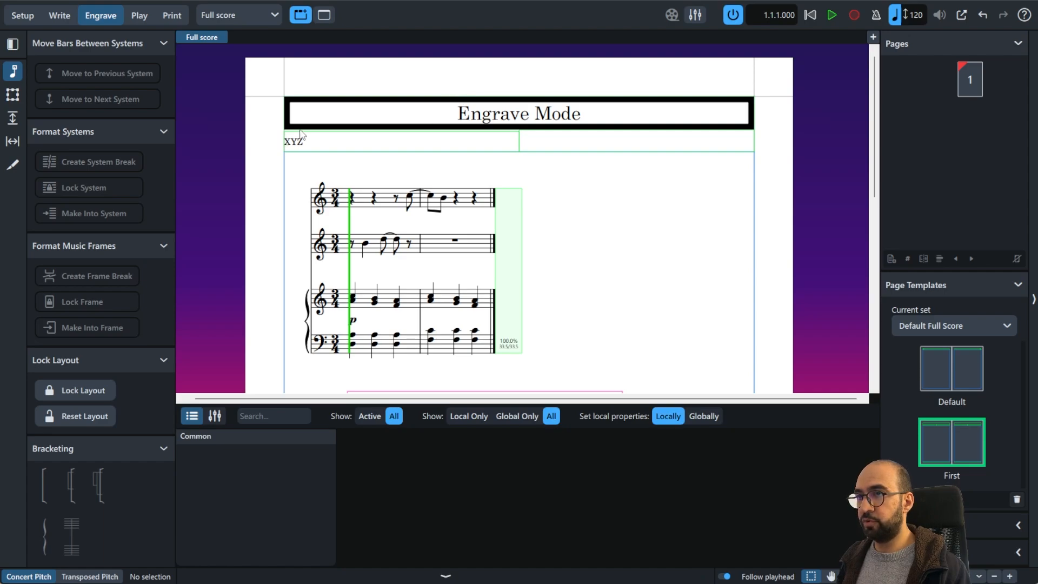
left_click(13, 98)
Set the vertical alignment of the bordered title text frame to Bottom.
left_click(378, 102)
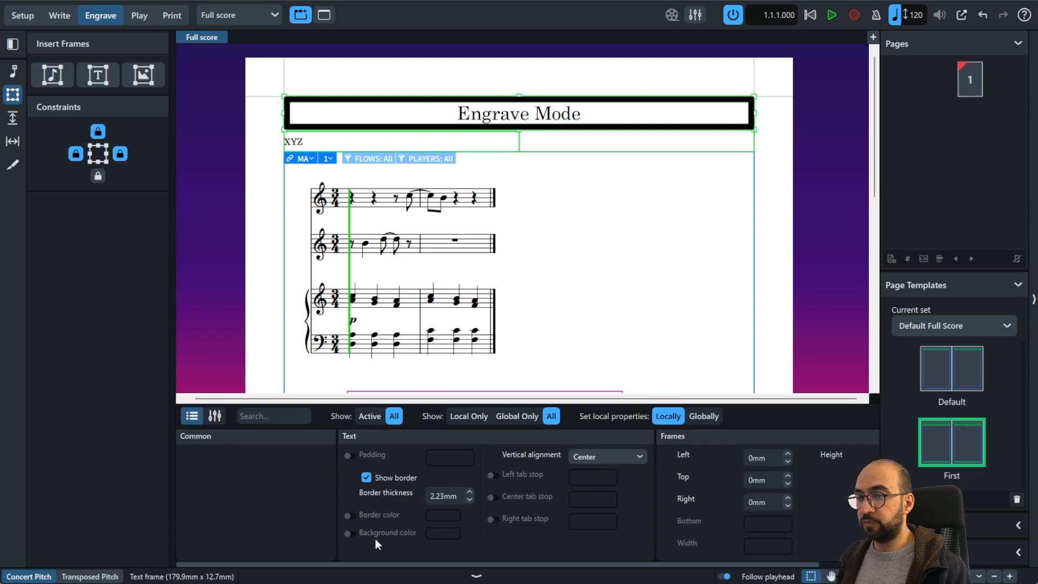
left_click(608, 458)
left_click(609, 497)
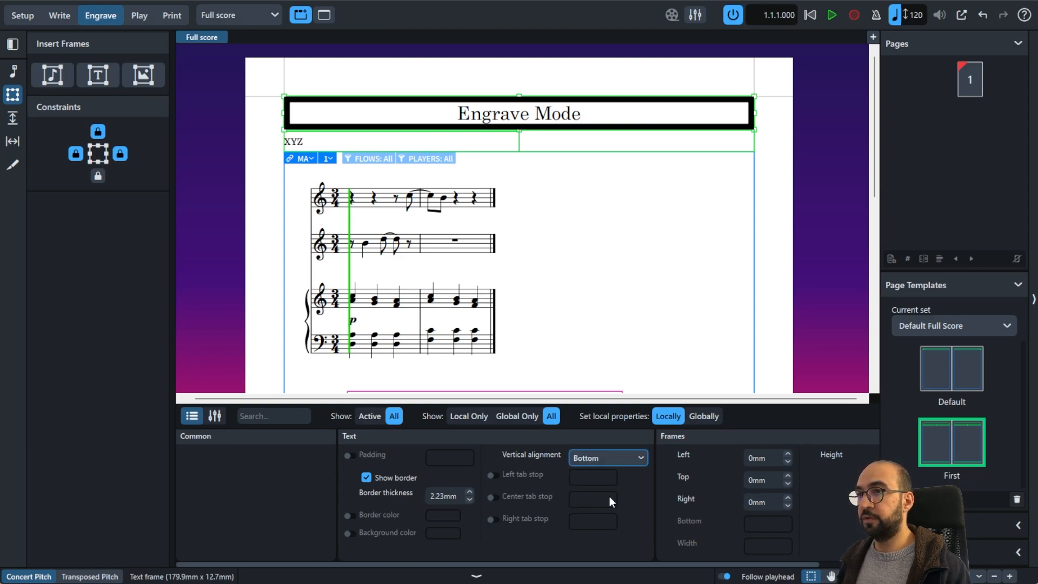
Set the title text frame's vertical alignment to Top, and finally to Center.
left_click(610, 459)
left_click(611, 473)
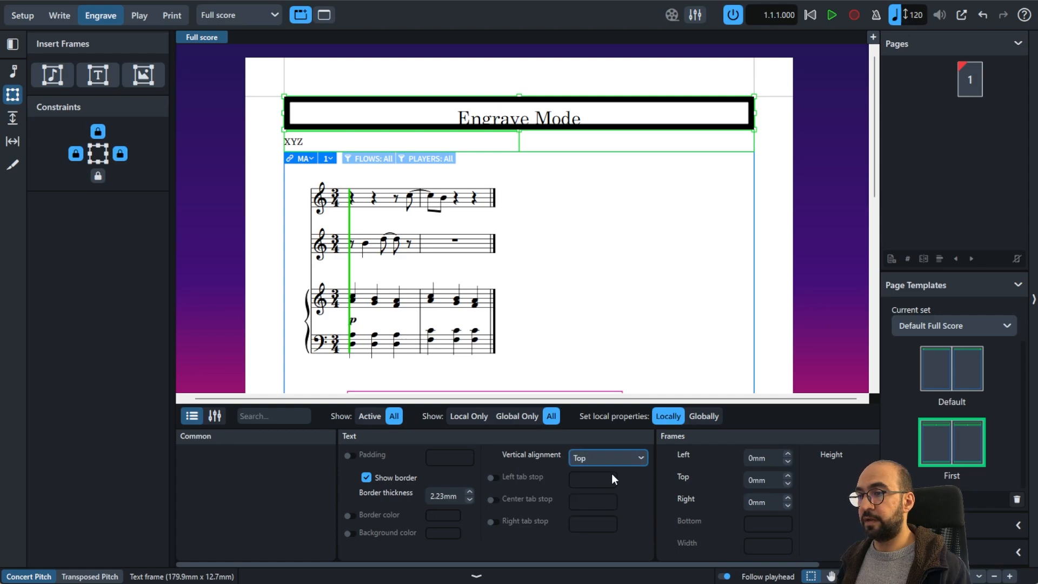
left_click(608, 457)
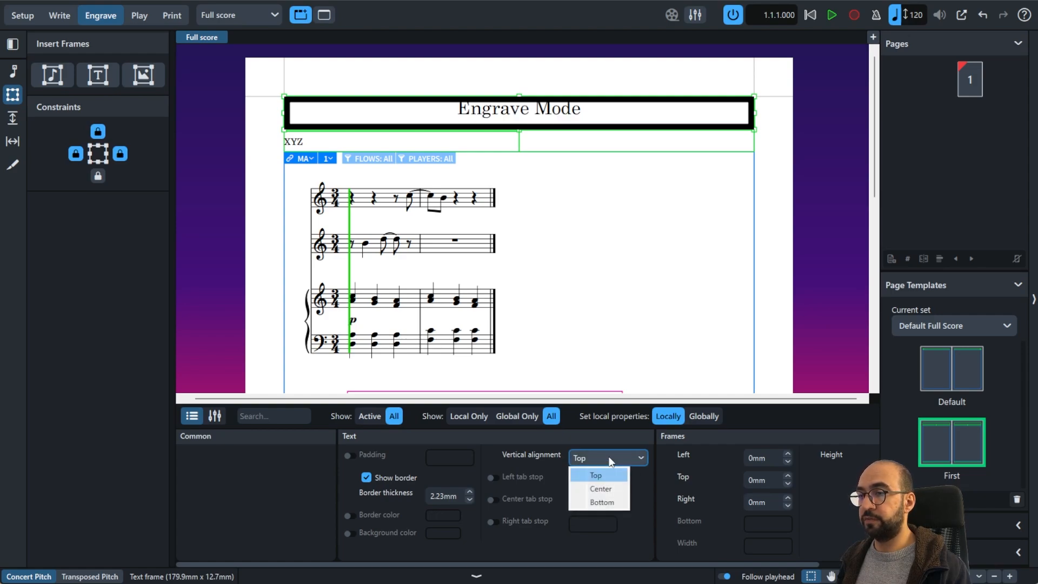
left_click(607, 488)
left_click_drag(635, 563, 696, 563)
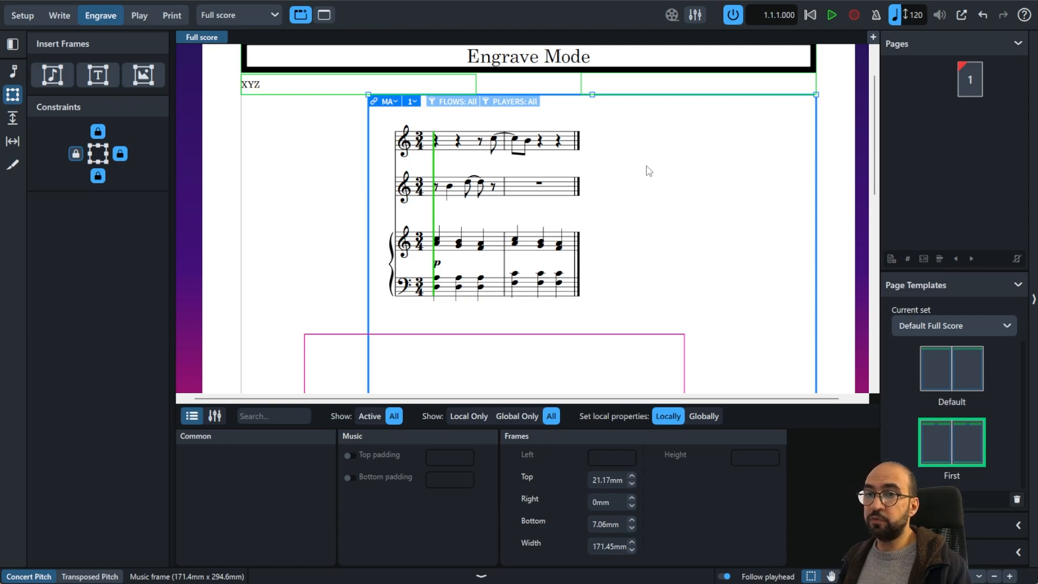
In Write mode, select bars 1–2 across all staves and repeat them until the score reaches 16 bars.
scroll(649, 171, "down", 2)
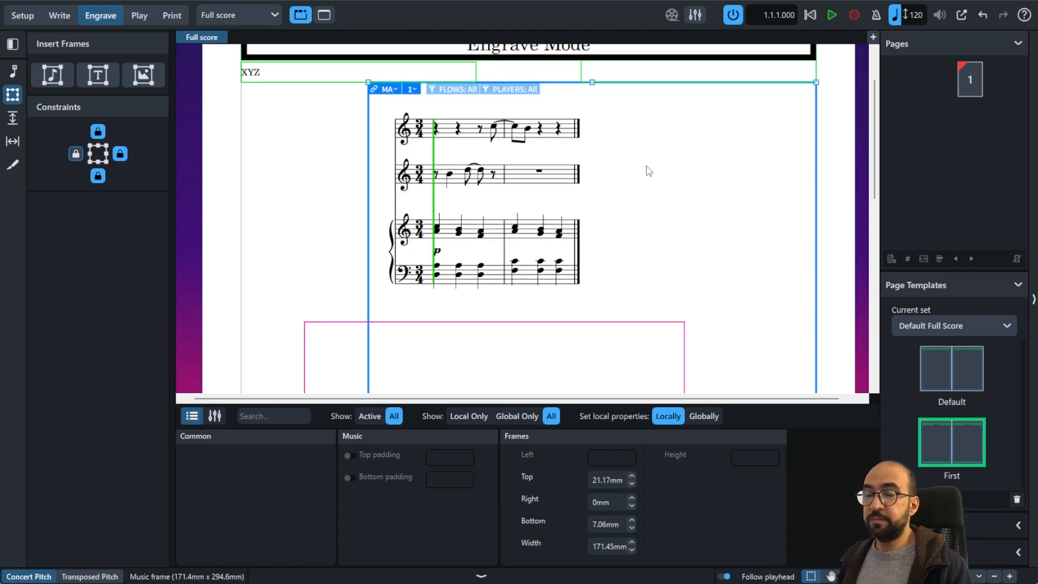
scroll(649, 171, "up", 1)
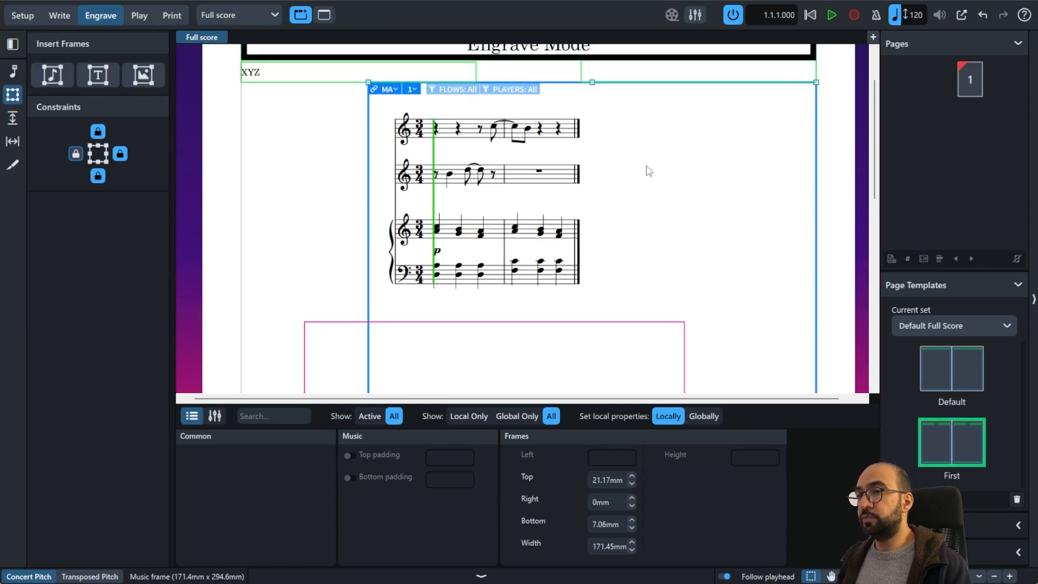
left_click(54, 20)
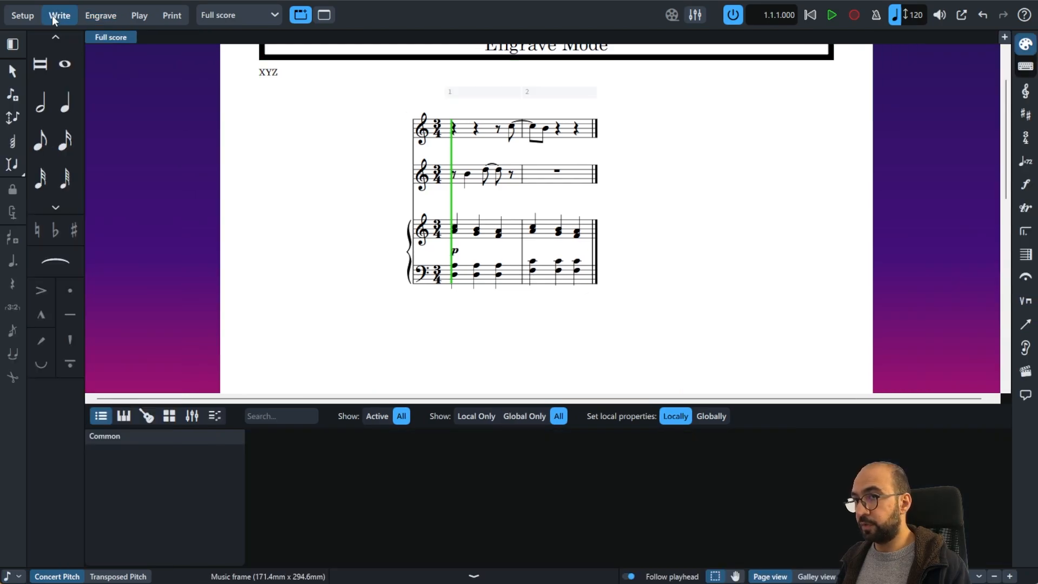
left_click(461, 136)
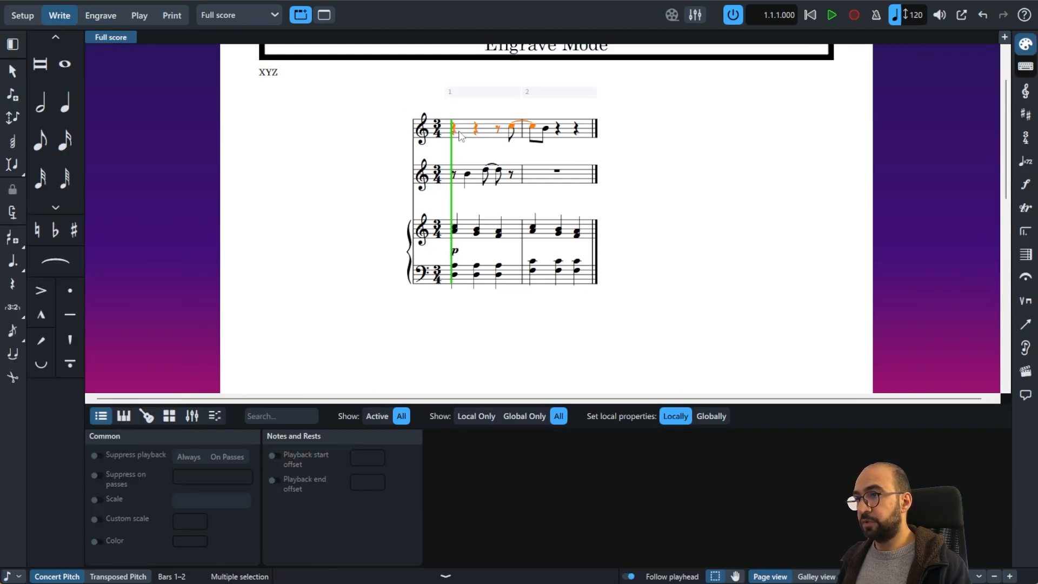
left_click(565, 285, "shift")
key("r")
key("r")
key("r")
key("r")
key("r")
key("r")
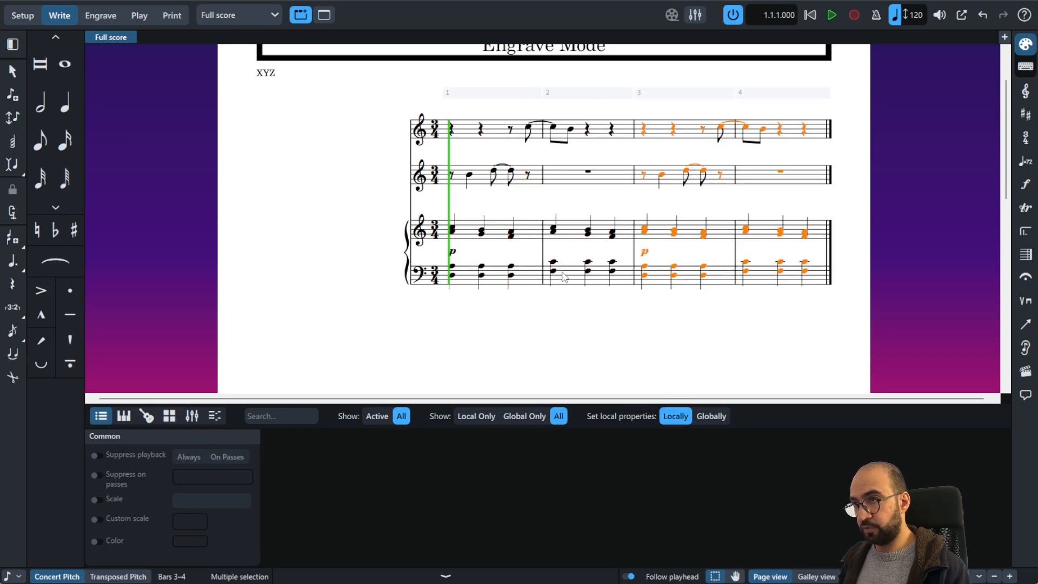
key("r")
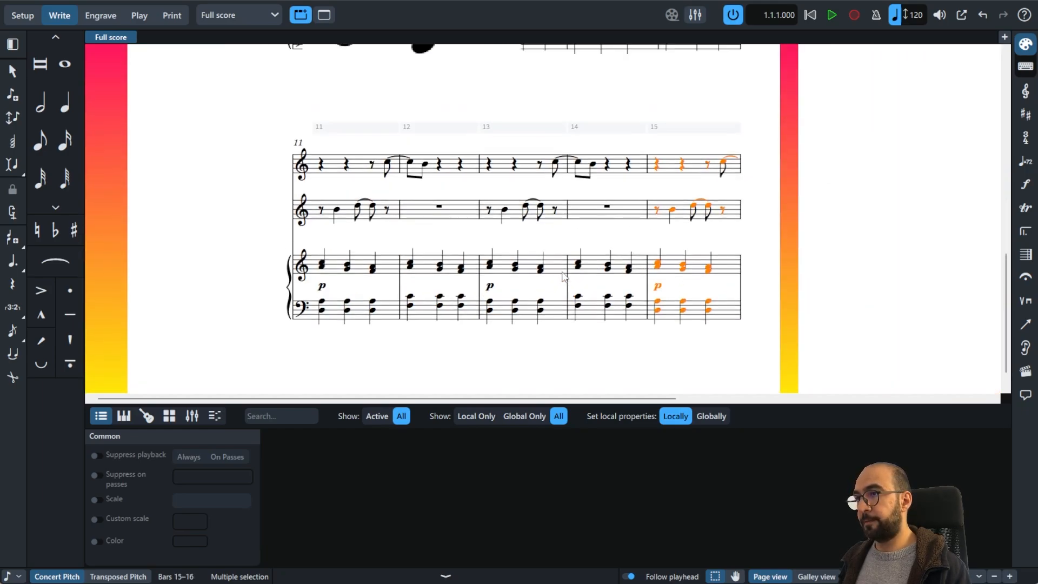
Check the repeated bars around the clef graphic and return to Engrave mode.
scroll(563, 276, "up", 4)
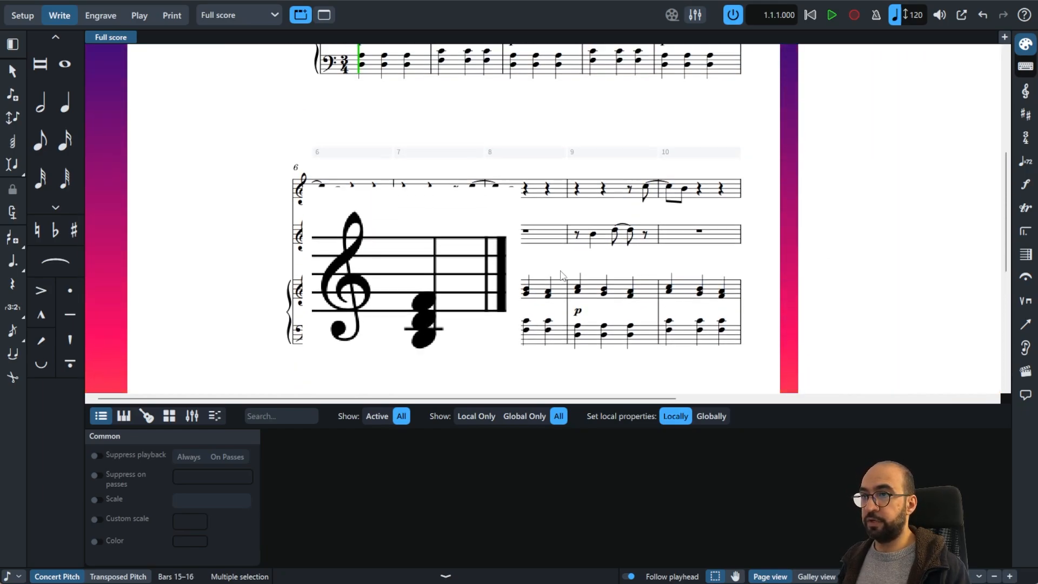
scroll(316, 143, "down", 1)
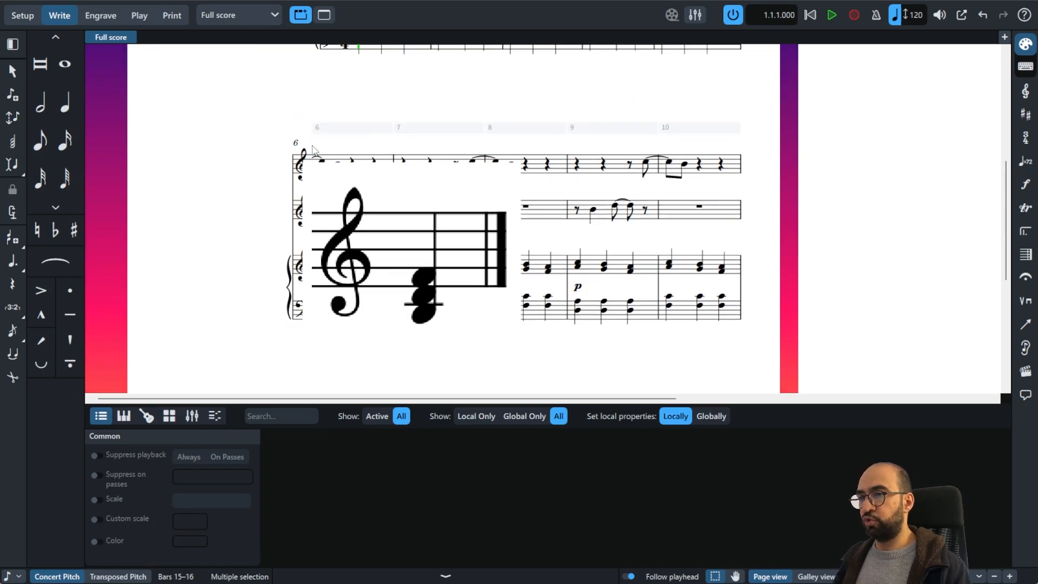
left_click(109, 16)
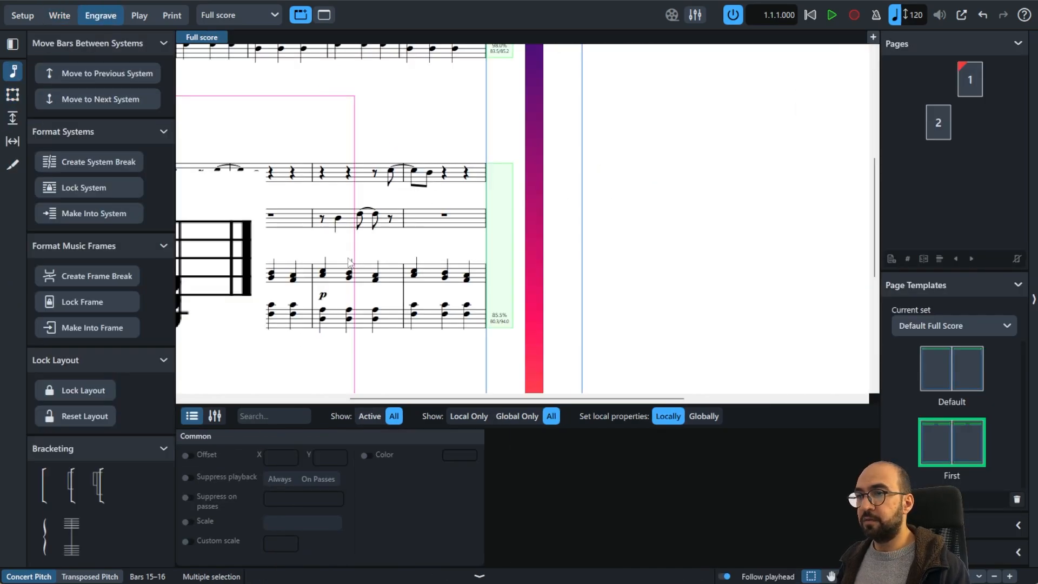
Examine how the repeated music flows across pages 1 and 2 and how the frames sit on each page.
scroll(458, 128, "up", 1)
scroll(419, 132, "up", 1)
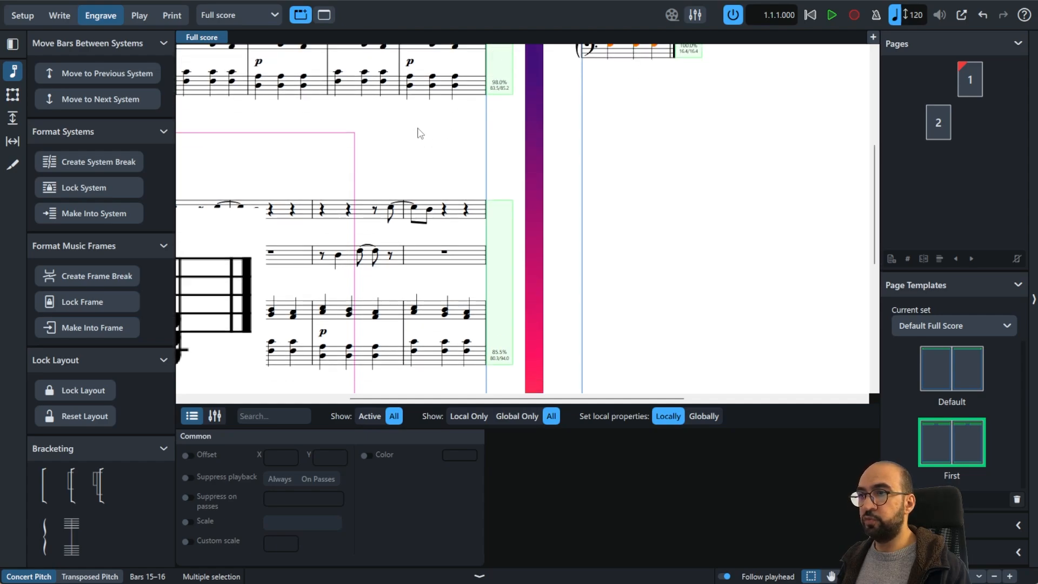
scroll(419, 132, "up", 1)
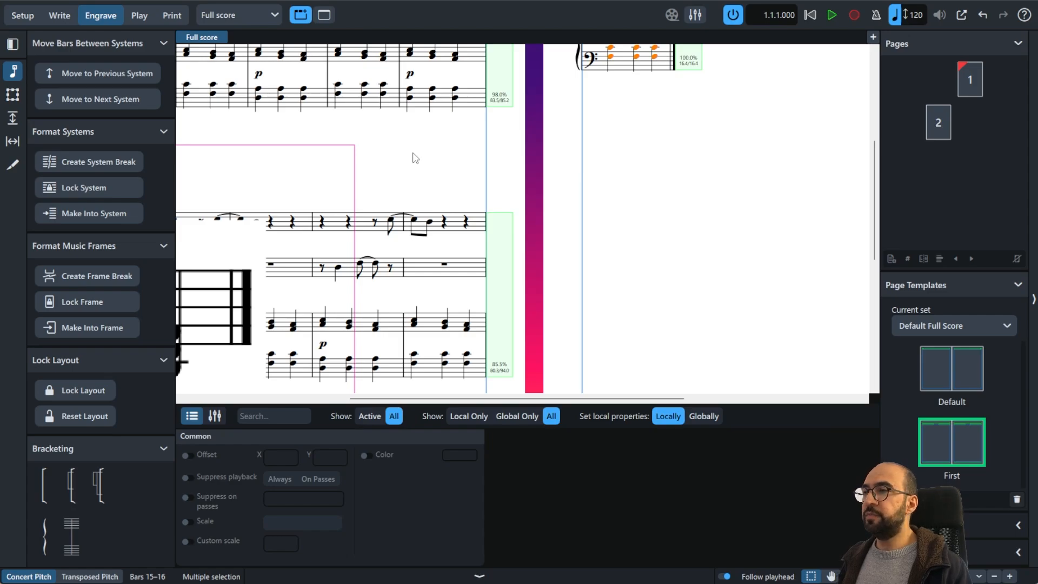
scroll(414, 158, "up", 1)
scroll(414, 158, "up", 8)
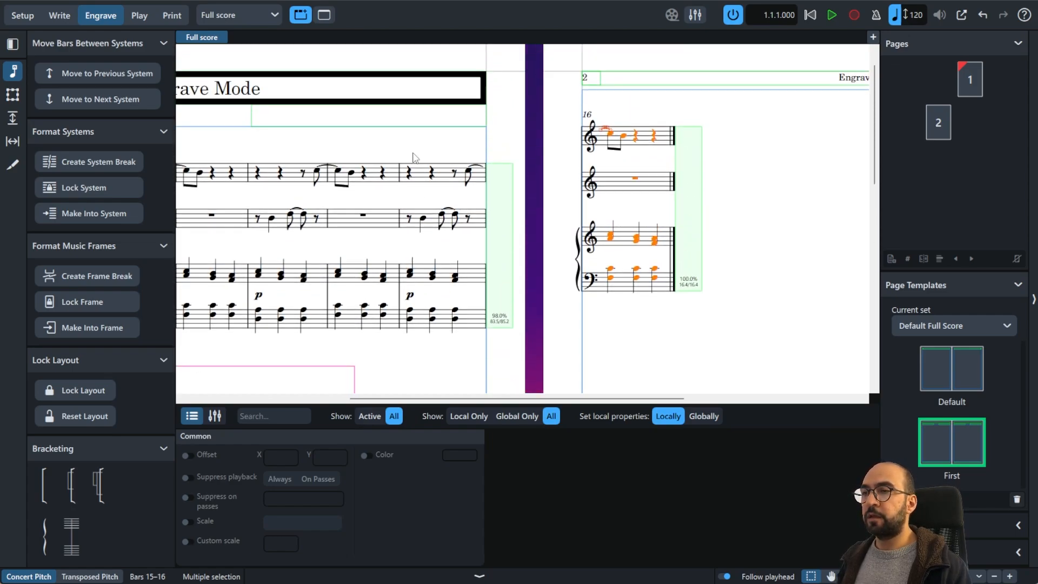
scroll(366, 150, "left", 10)
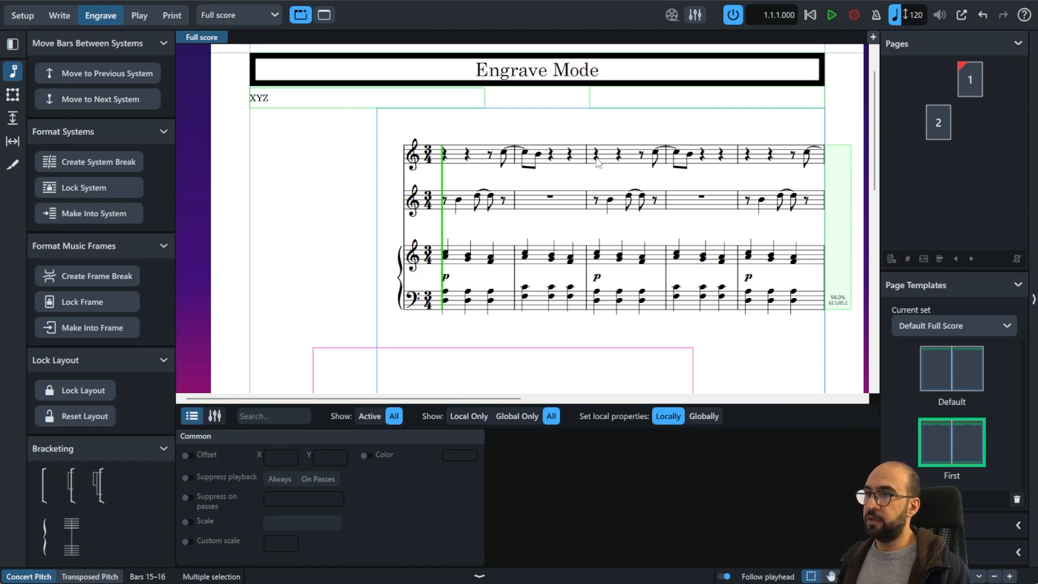
left_click_drag(603, 176, 216, 173)
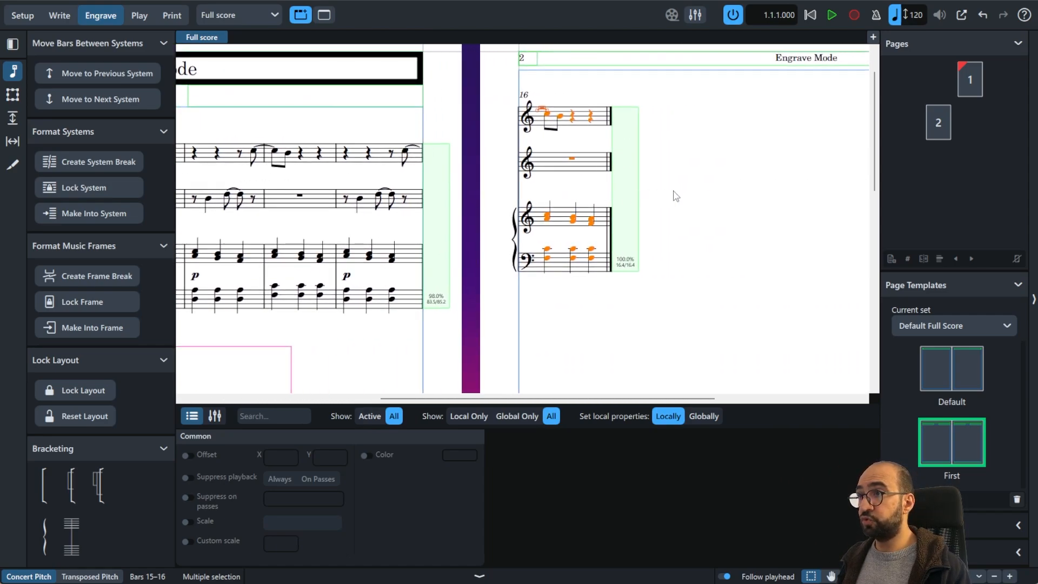
left_click_drag(677, 196, 901, 148)
left_click_drag(502, 193, 327, 187)
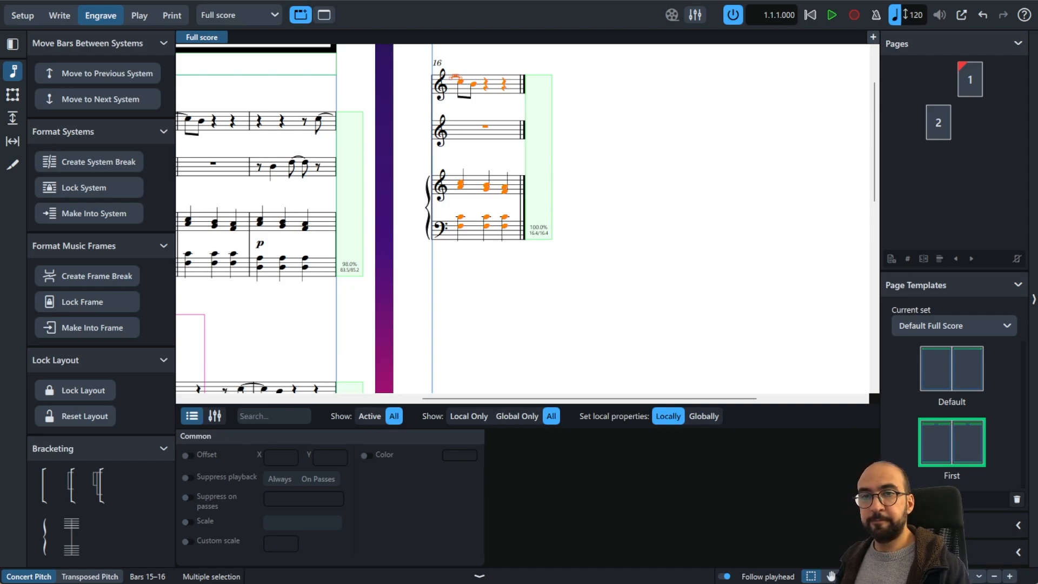
left_click_drag(600, 181, 615, 198)
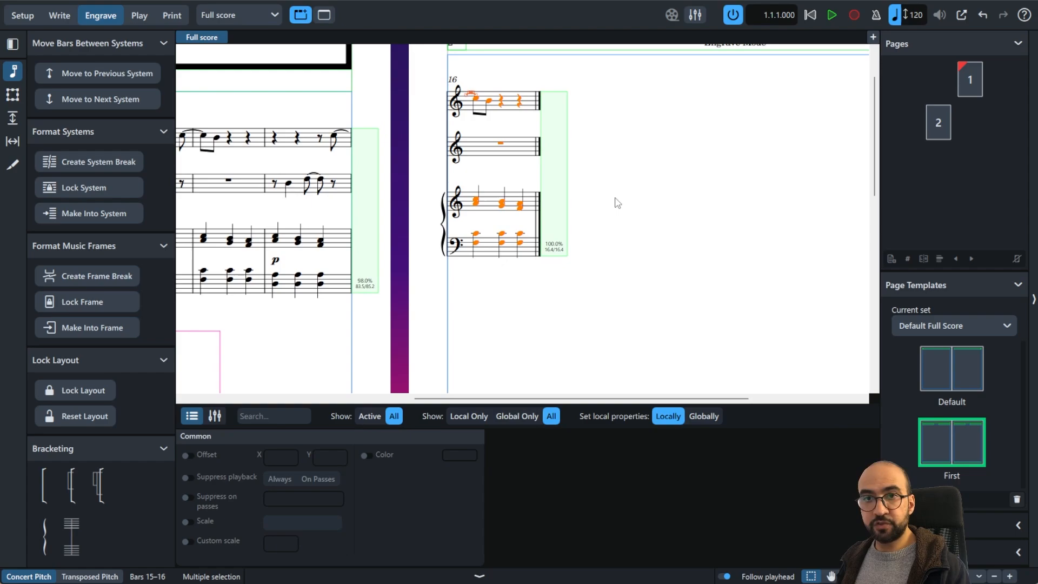
Try removing all page overrides, starting from page 1, review the reset page, and undo the removal.
left_click(964, 87)
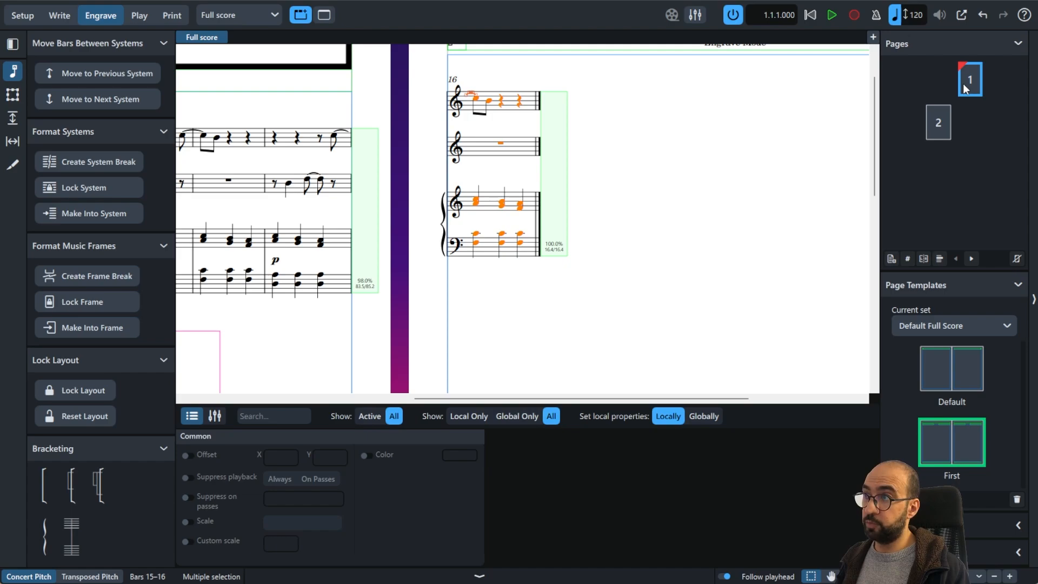
right_click(963, 84)
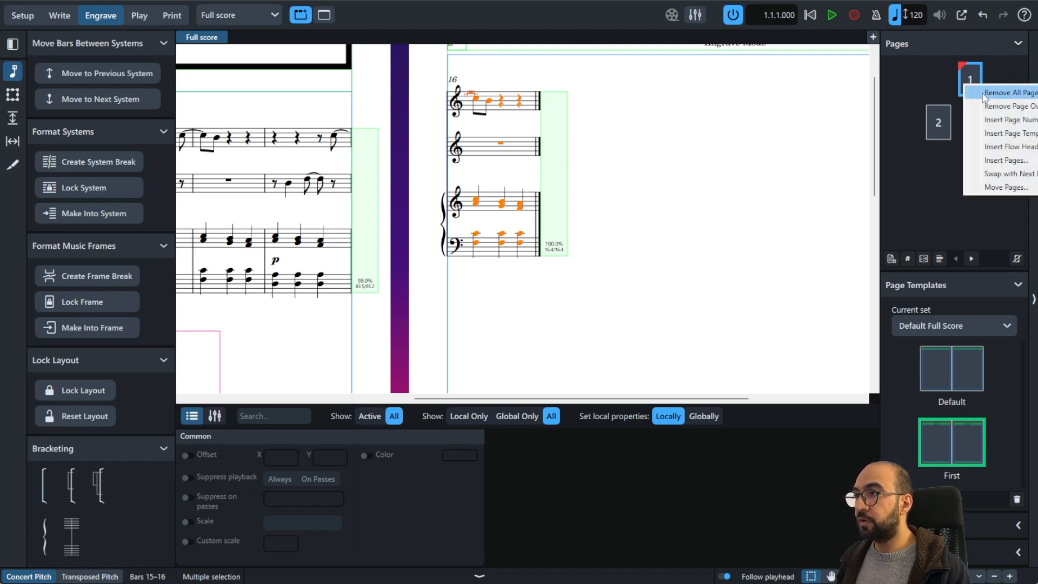
left_click(982, 93)
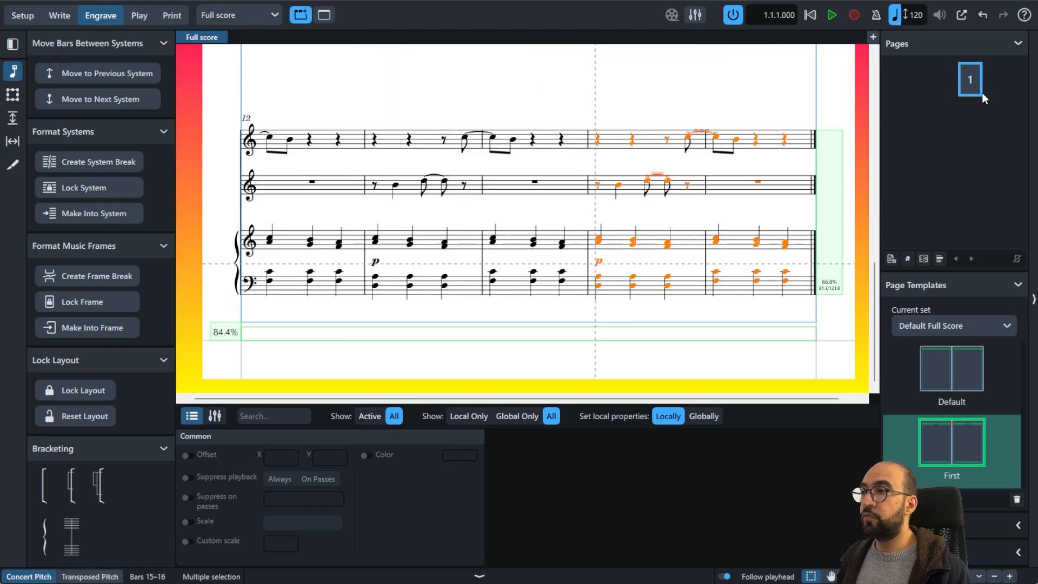
scroll(627, 194, "up", 5)
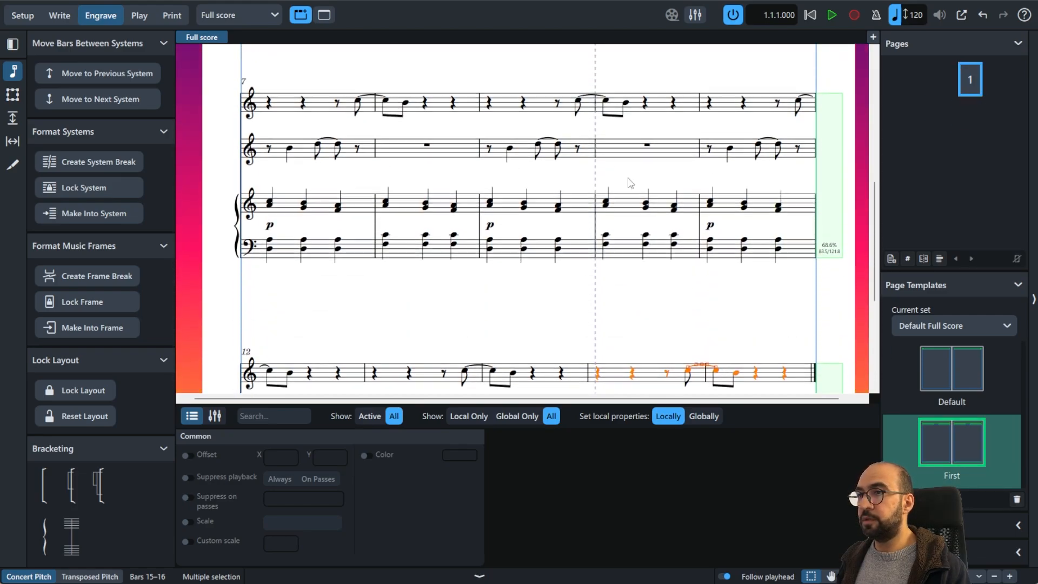
scroll(627, 177, "up", 3)
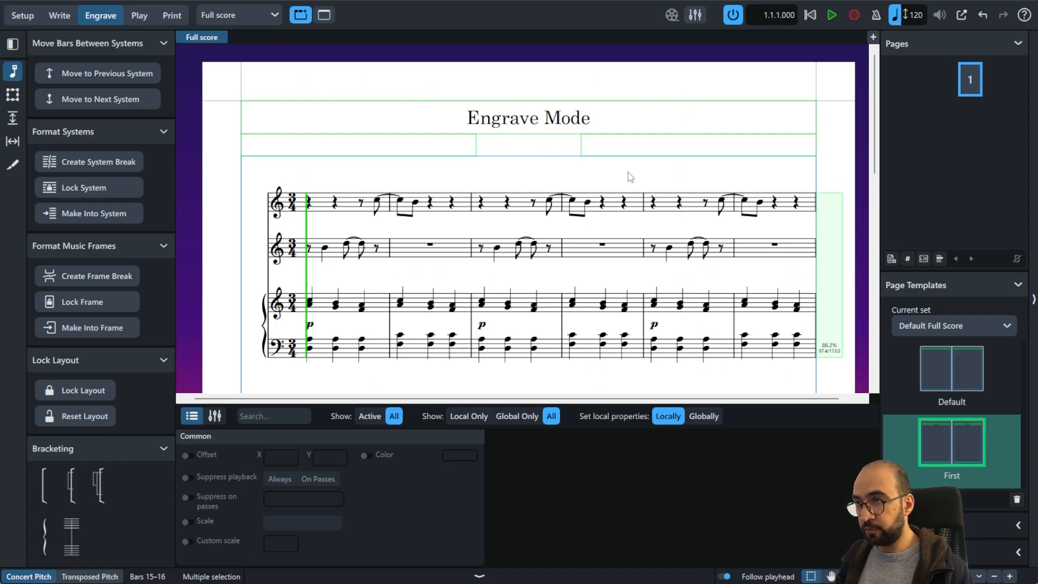
key("ctrl+z")
Compare the customised first page's frame layout with the layout of page 2.
left_click_drag(622, 173, 702, 352)
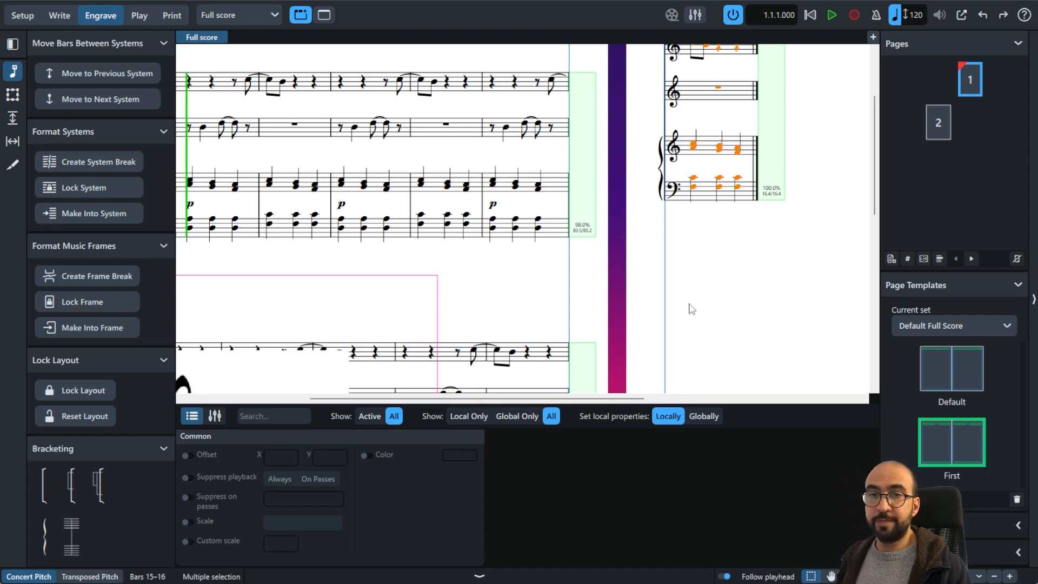
left_click_drag(682, 287, 859, 298)
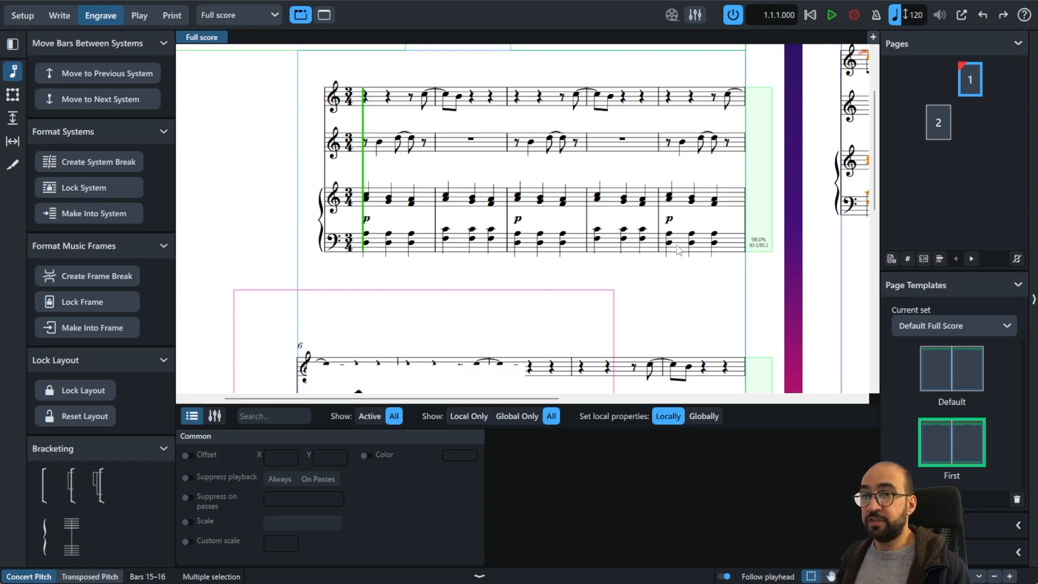
left_click_drag(643, 244, 288, 289)
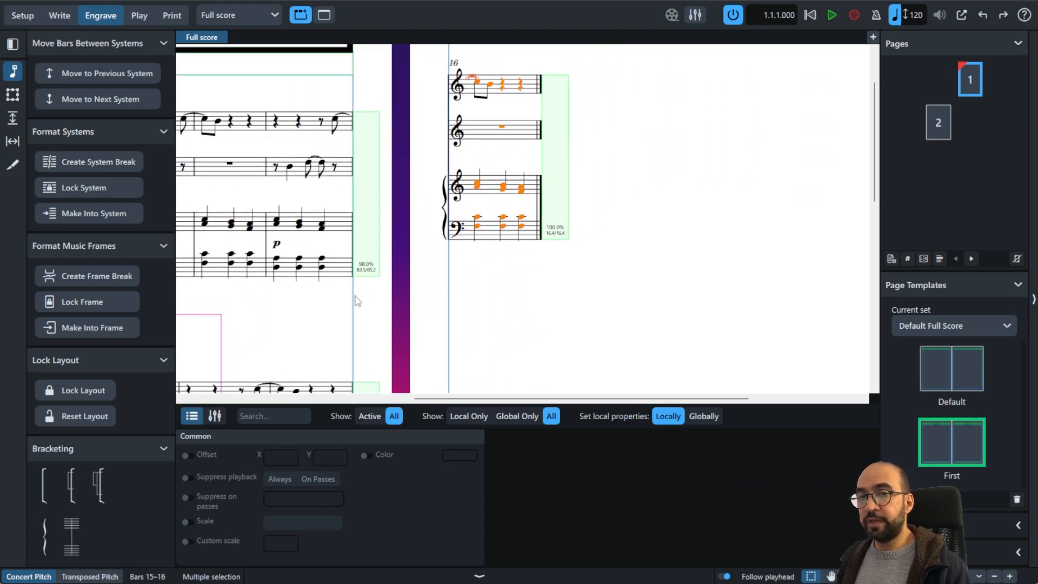
left_click_drag(356, 295, 426, 289)
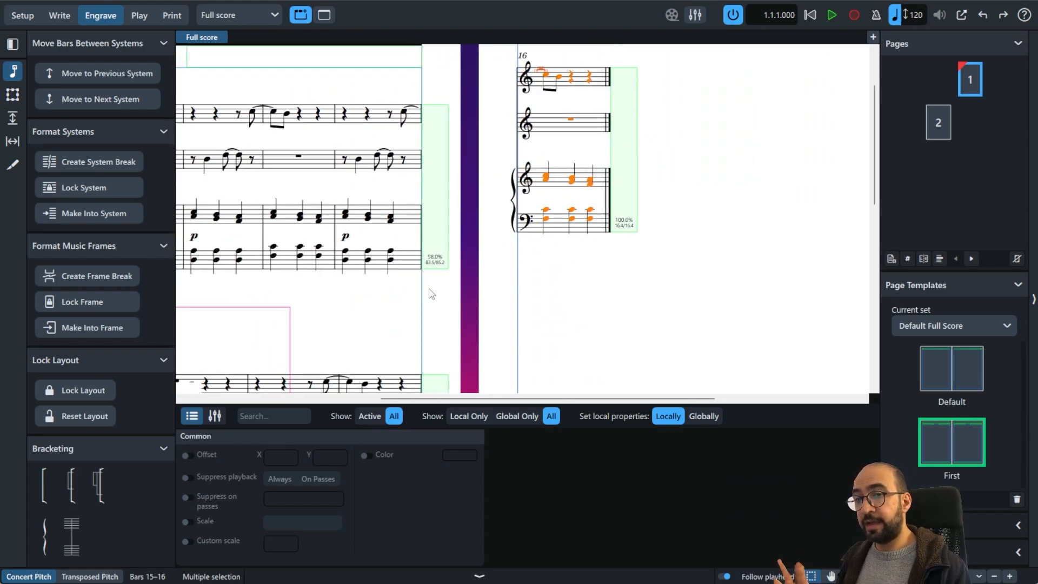
left_click_drag(523, 288, 546, 288)
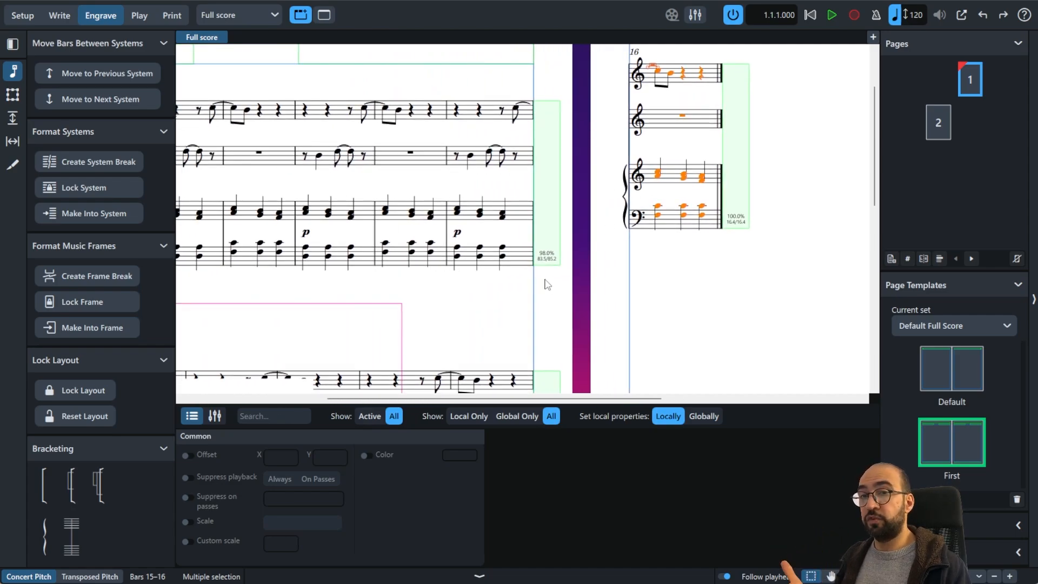
left_click_drag(522, 286, 719, 262)
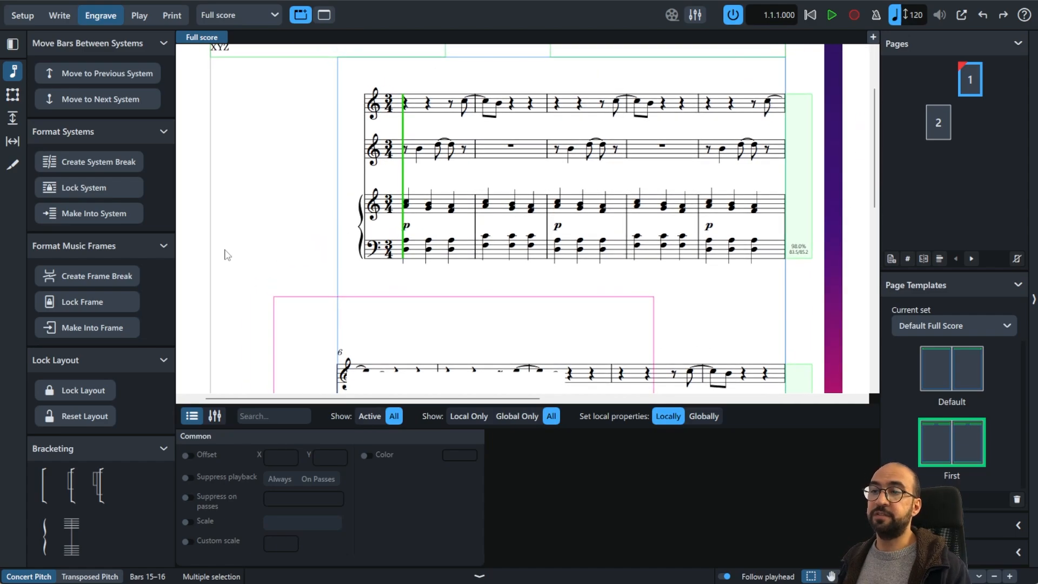
left_click(527, 263)
left_click_drag(650, 290, 312, 289)
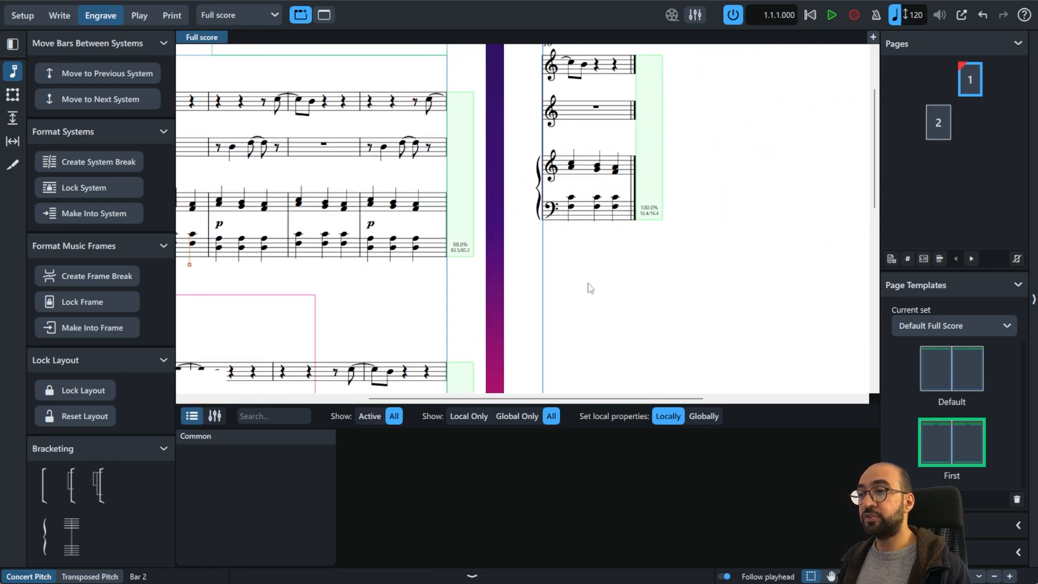
left_click_drag(590, 288, 373, 319)
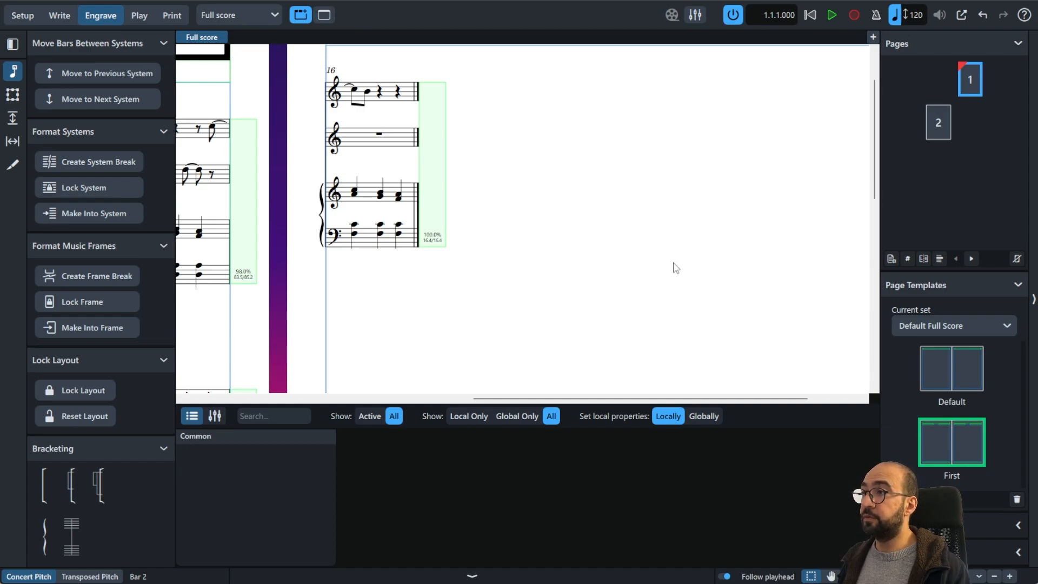
Try Default Part as the current page template set for the full score.
left_click(1034, 299)
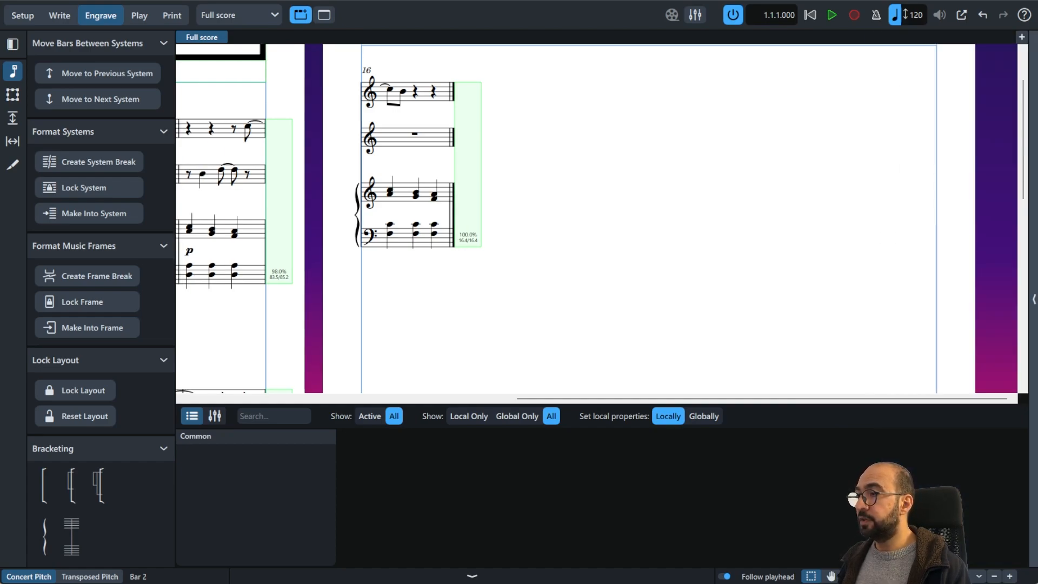
left_click(1034, 299)
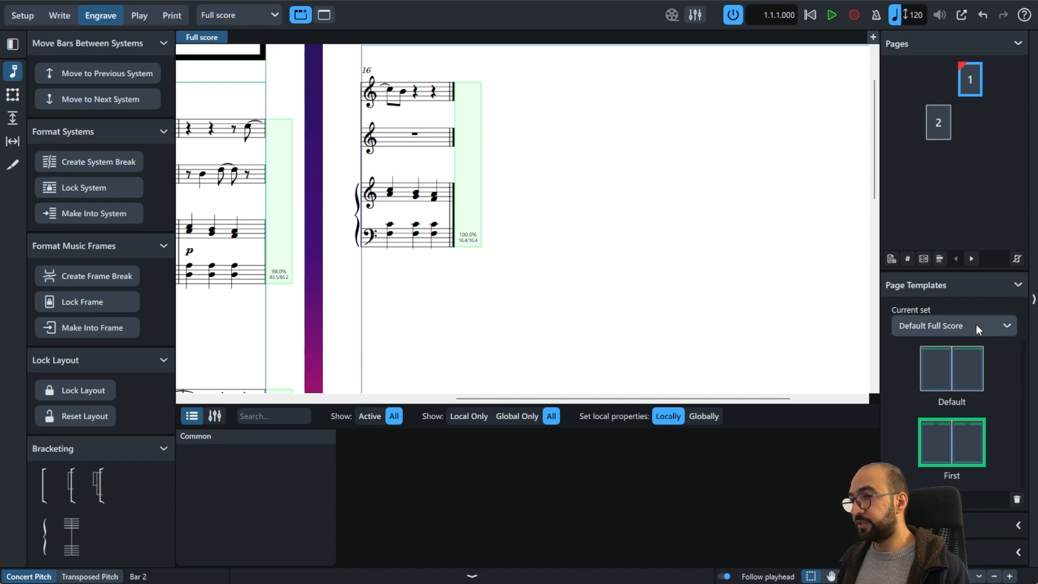
left_click(962, 325)
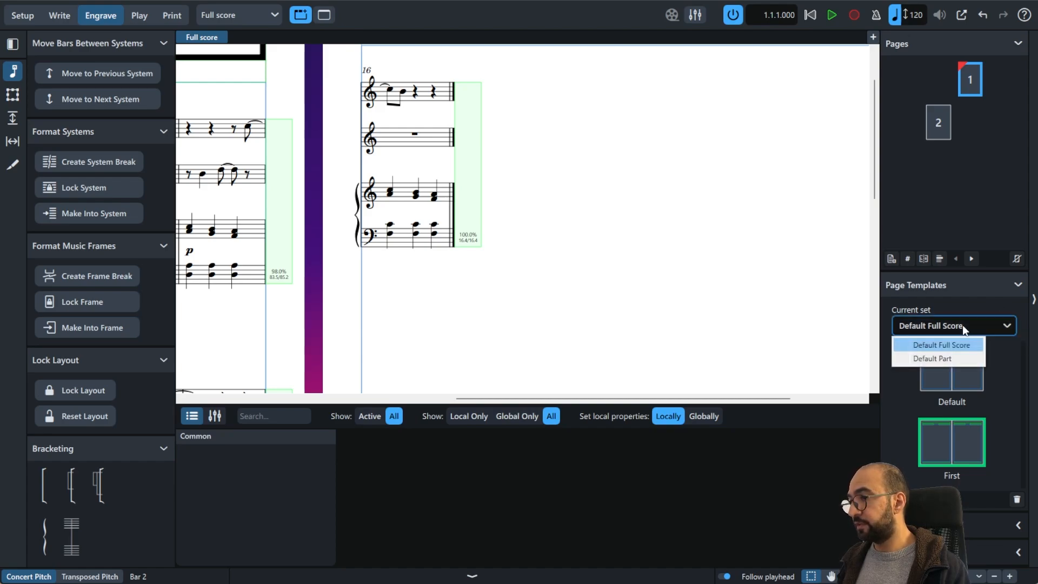
left_click(953, 358)
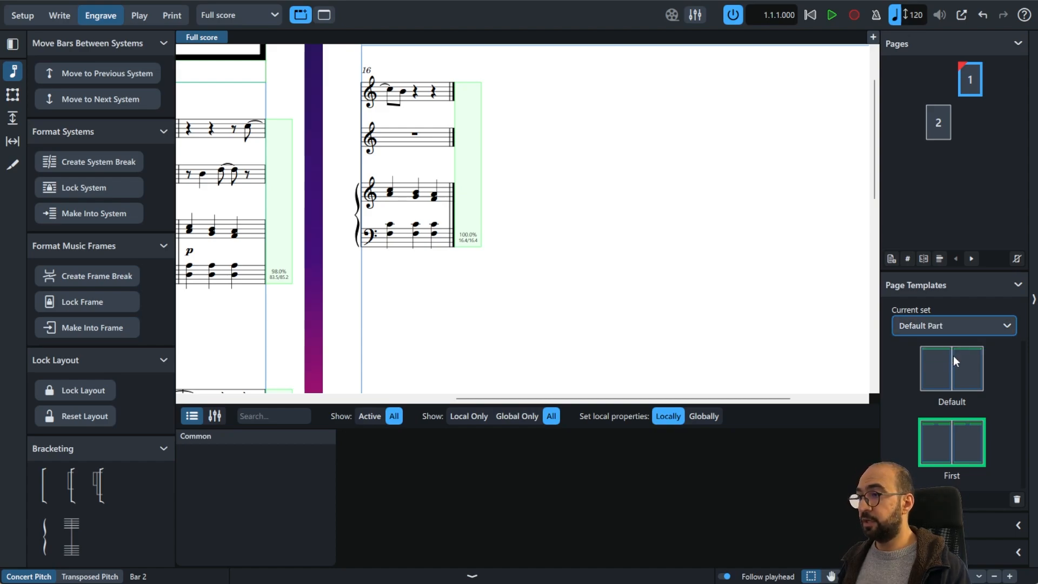
Open the Default page template of the Default Full Score set and examine the frames on its left and right pages.
double_click(925, 368)
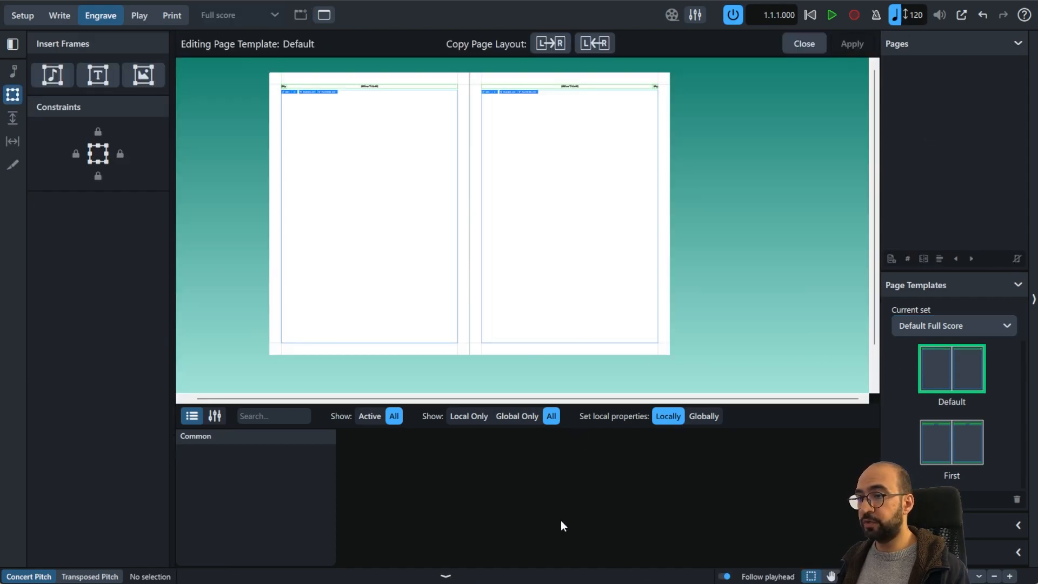
left_click(538, 577)
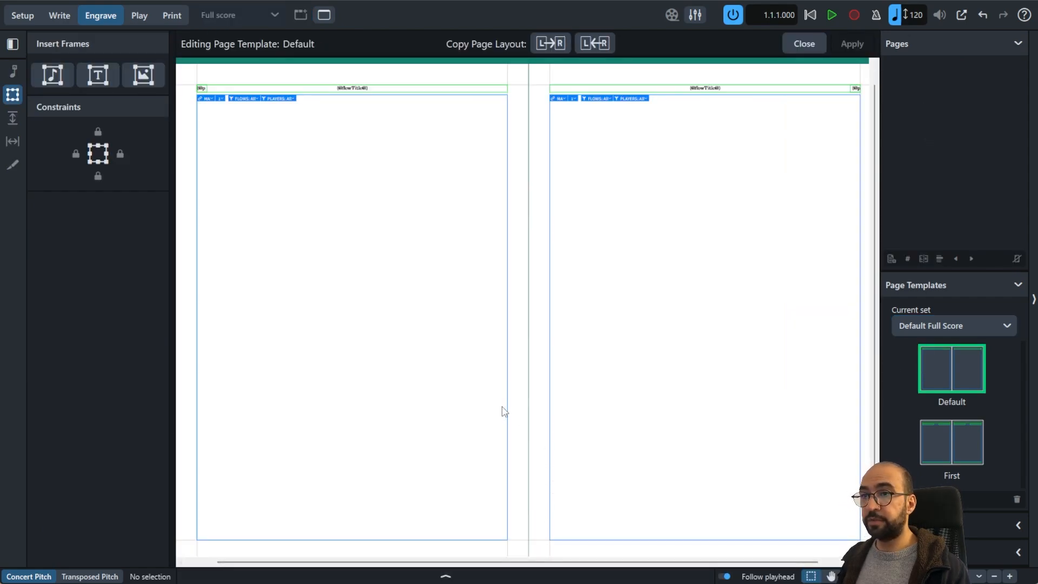
left_click_drag(532, 408, 566, 427)
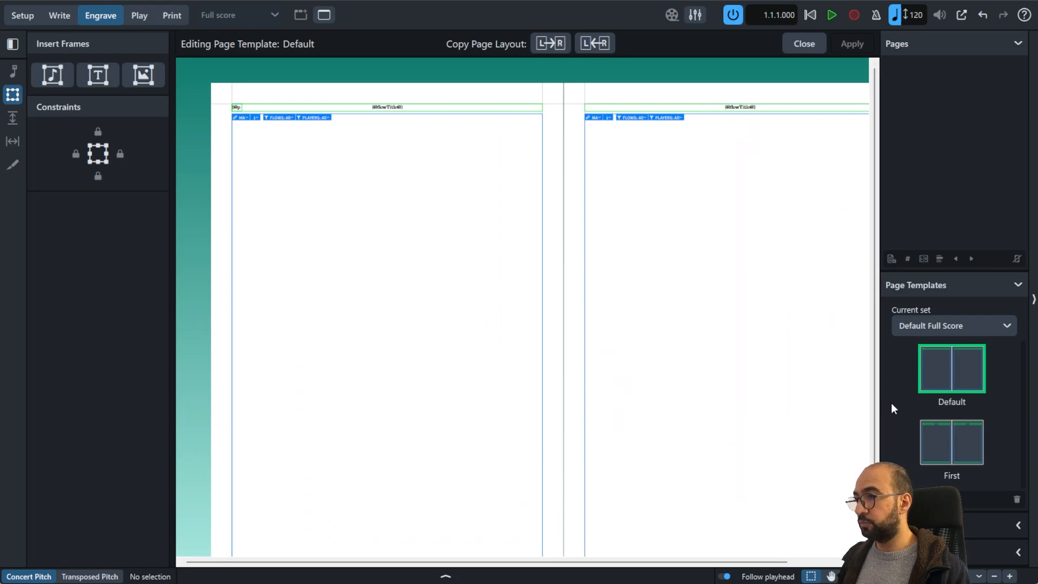
left_click(940, 424)
left_click(938, 364)
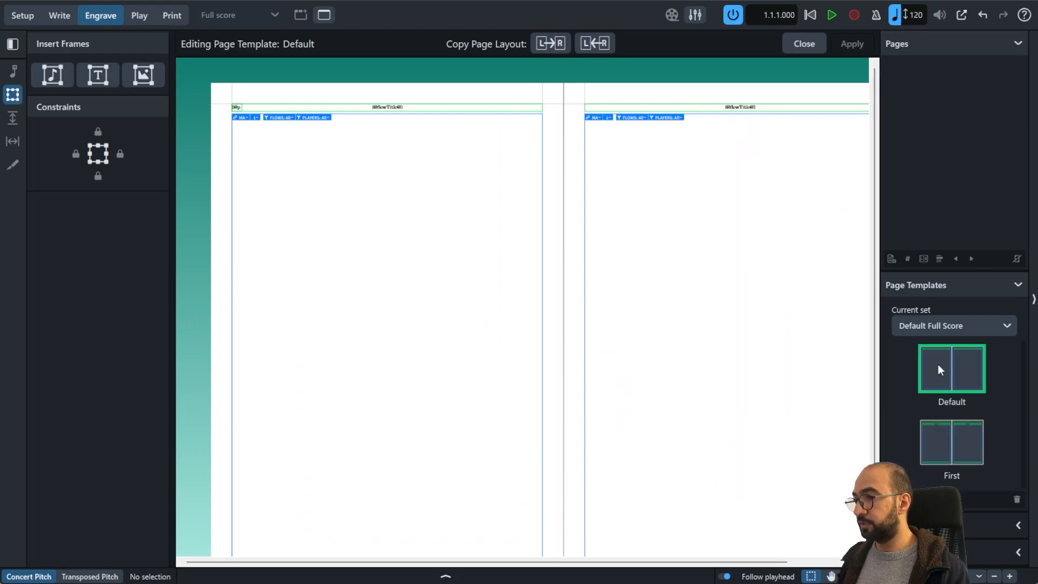
Open the First page template for editing and review its title, lyricist, composer, music and copyright frames.
left_click(942, 435)
double_click(938, 442)
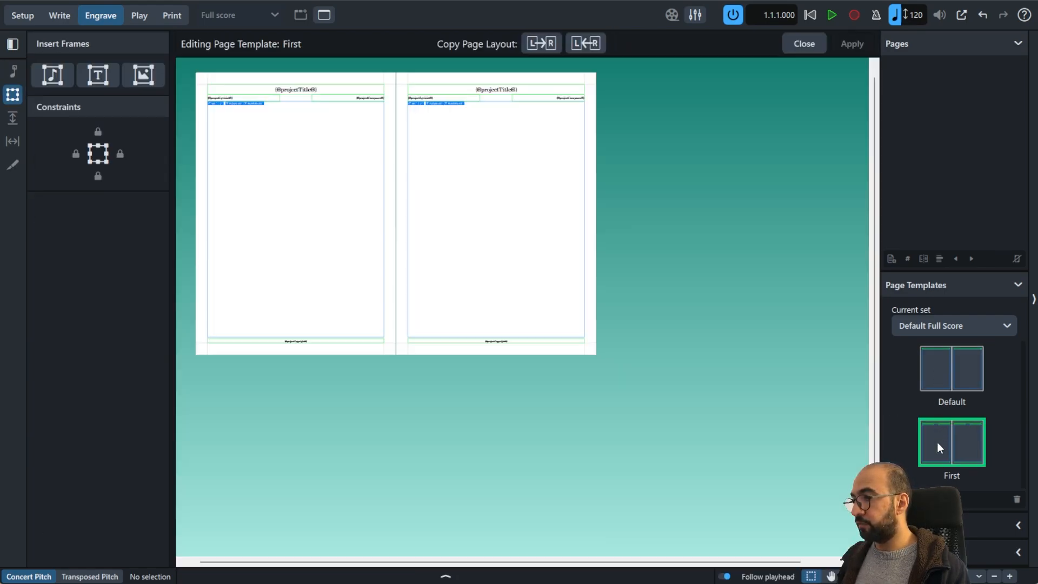
left_click_drag(666, 320, 682, 330)
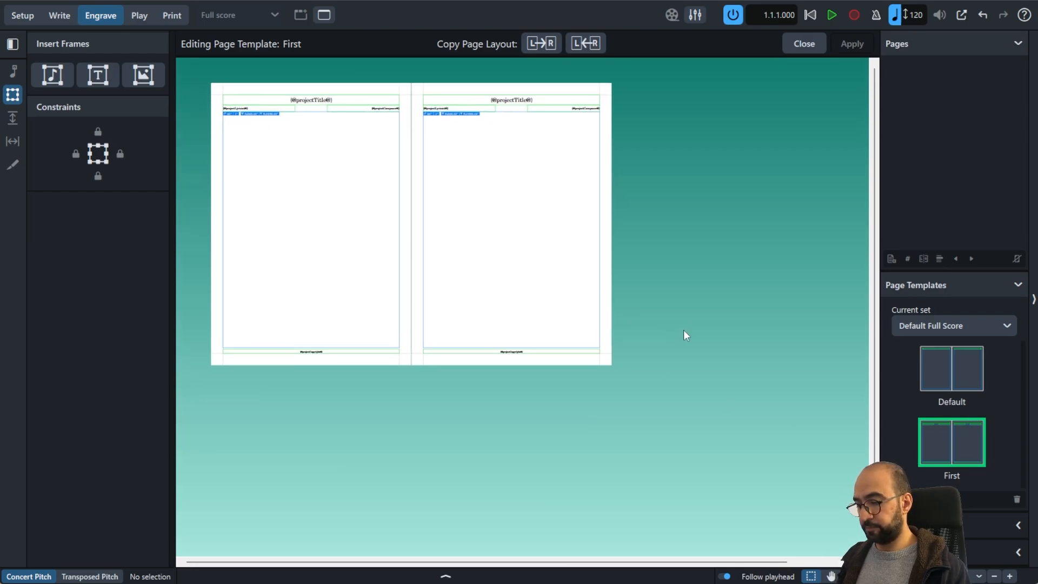
key("z")
key("ctrl+equal")
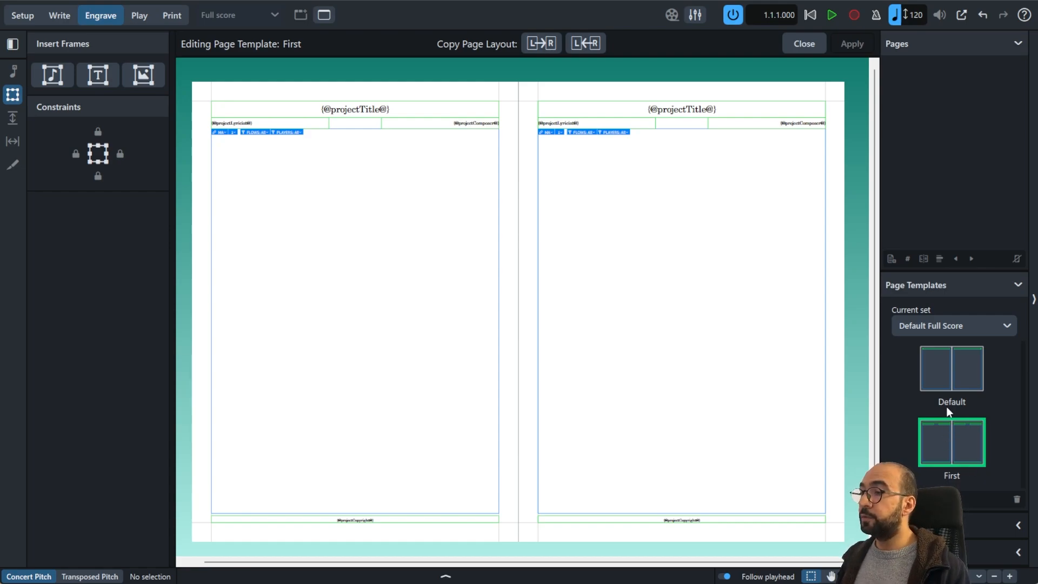
left_click(948, 375)
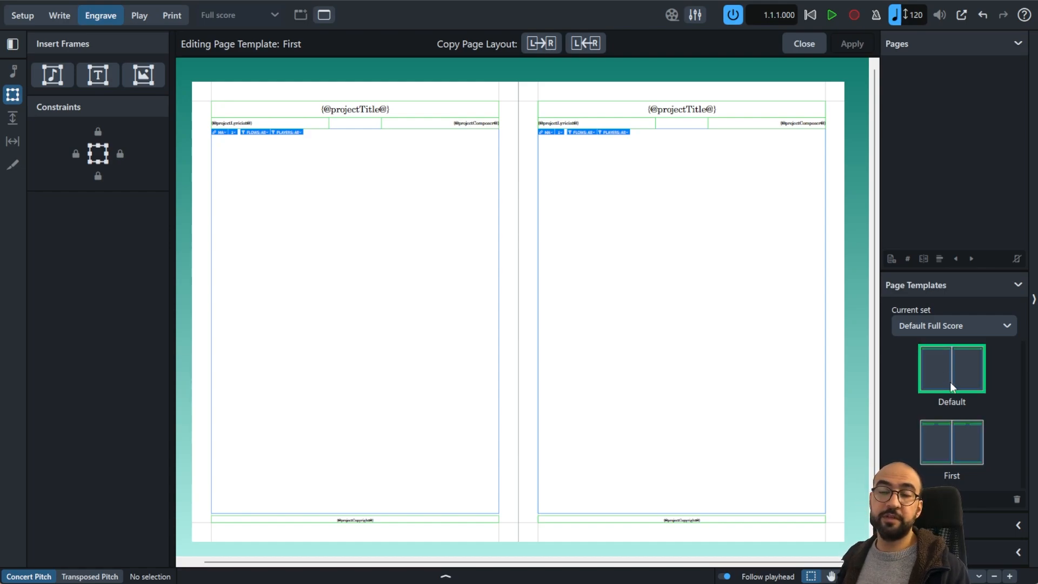
left_click(953, 449)
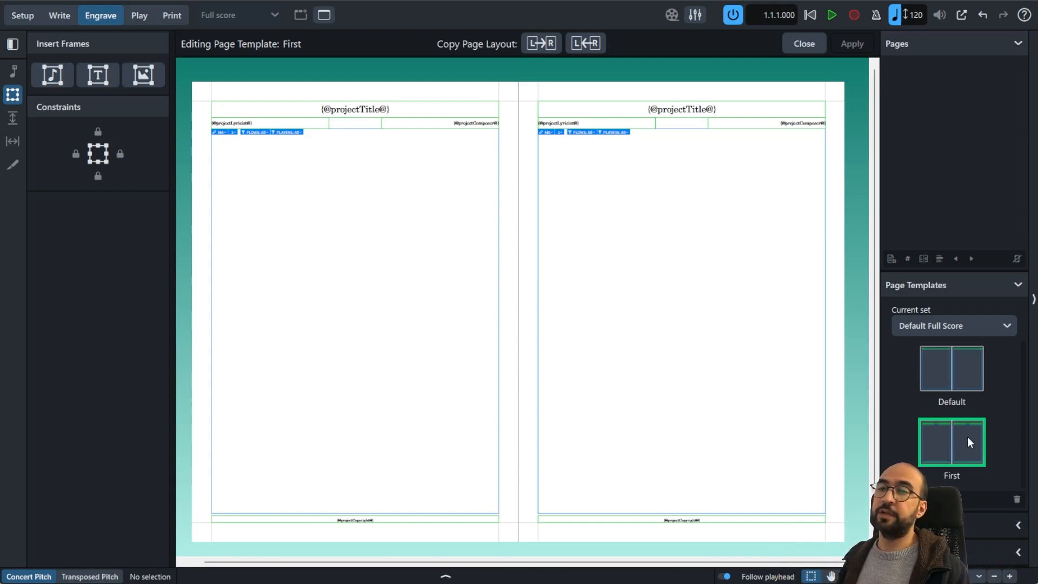
Narrow the left page's music frame to about 159 mm wide by moving its left edge inward.
mouse_move(464, 241)
left_mouse_down()
mouse_move(476, 231)
mouse_move(467, 244)
left_mouse_up()
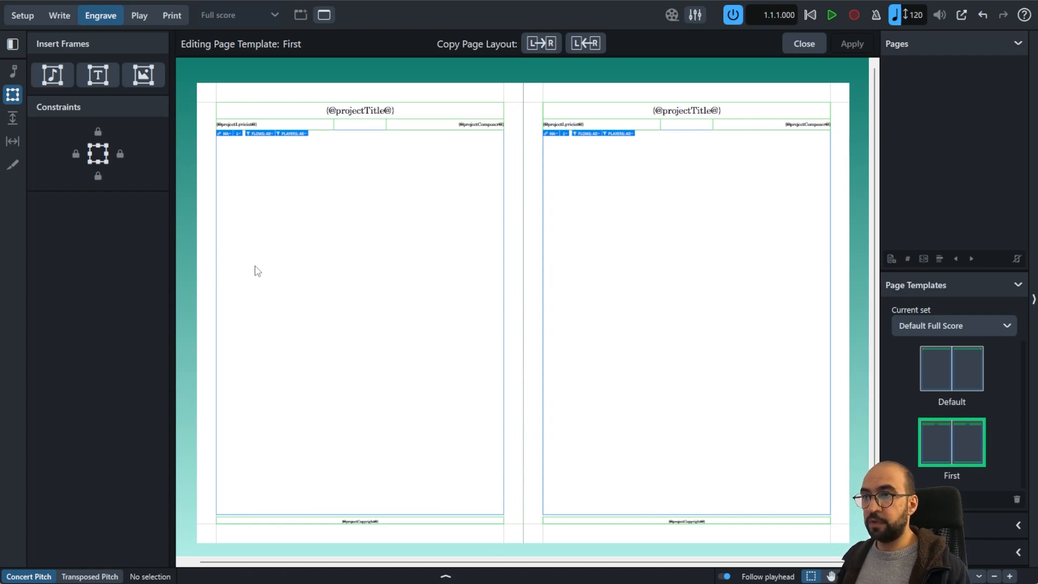
left_click(218, 277)
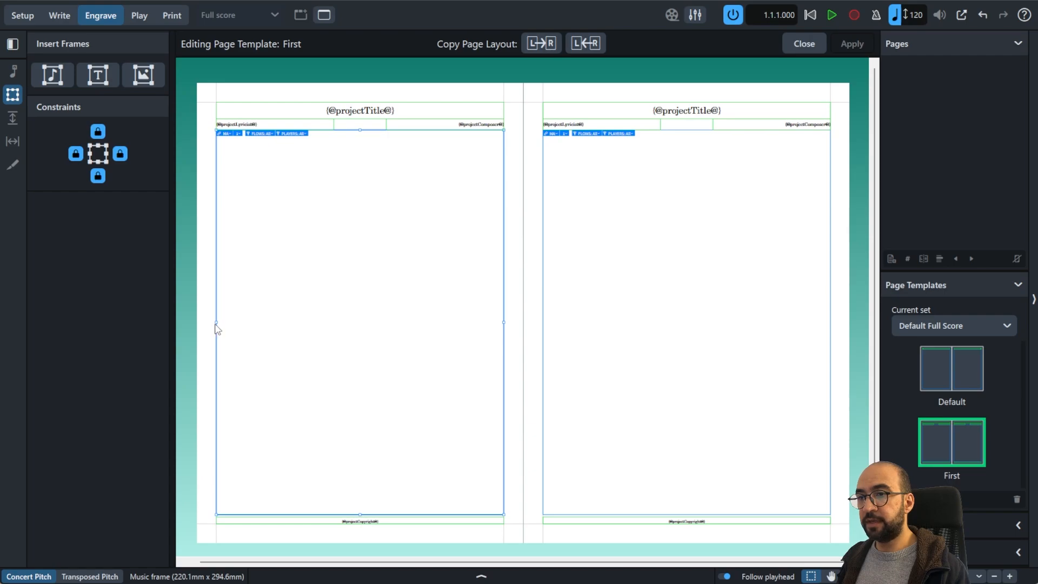
left_click_drag(217, 324, 296, 326)
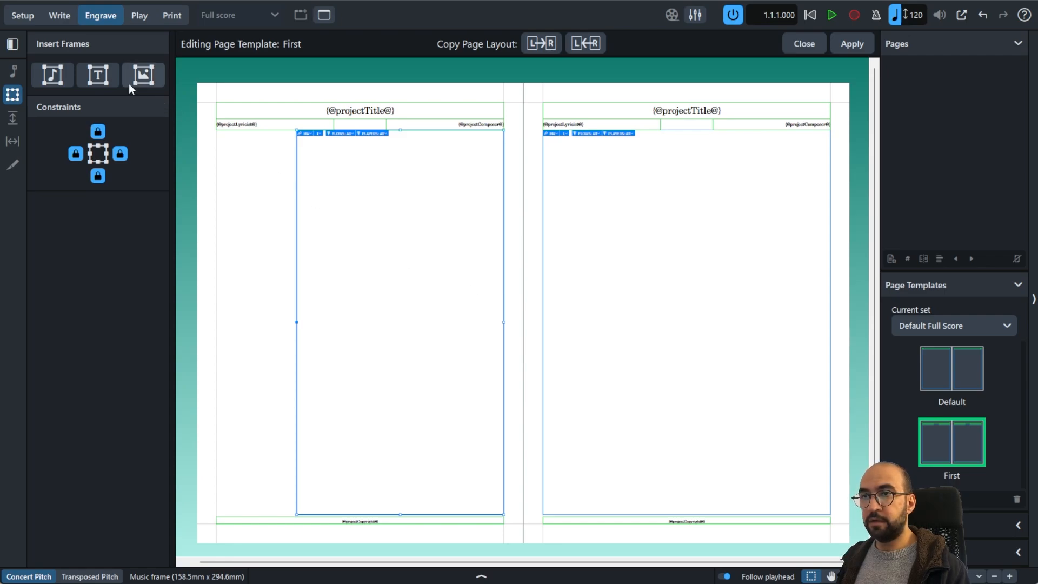
Insert a roughly square text frame inside the left page's music frame and enter the text "Hello Hello".
left_click(107, 80)
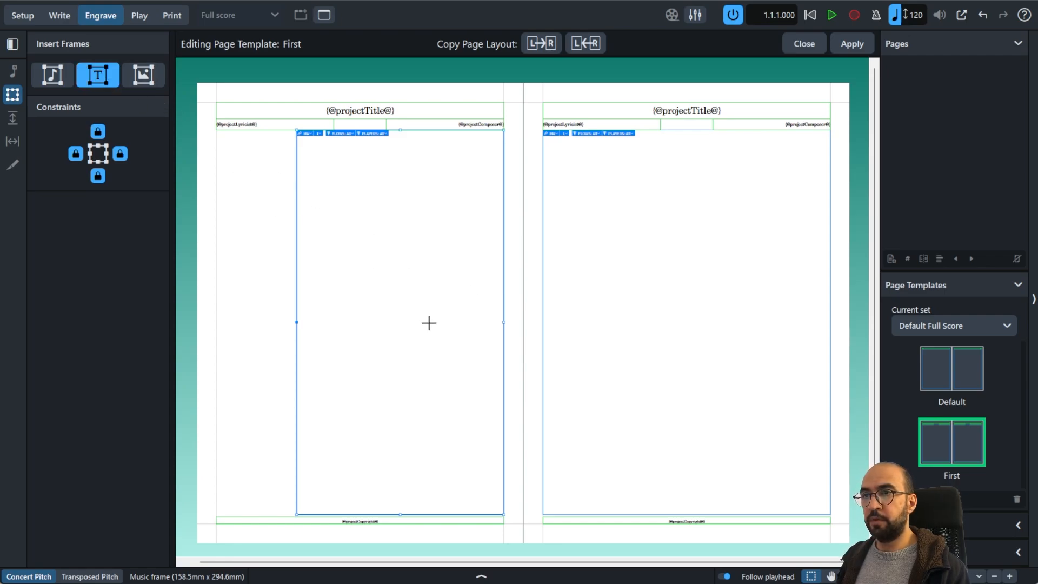
left_click_drag(328, 223, 474, 367)
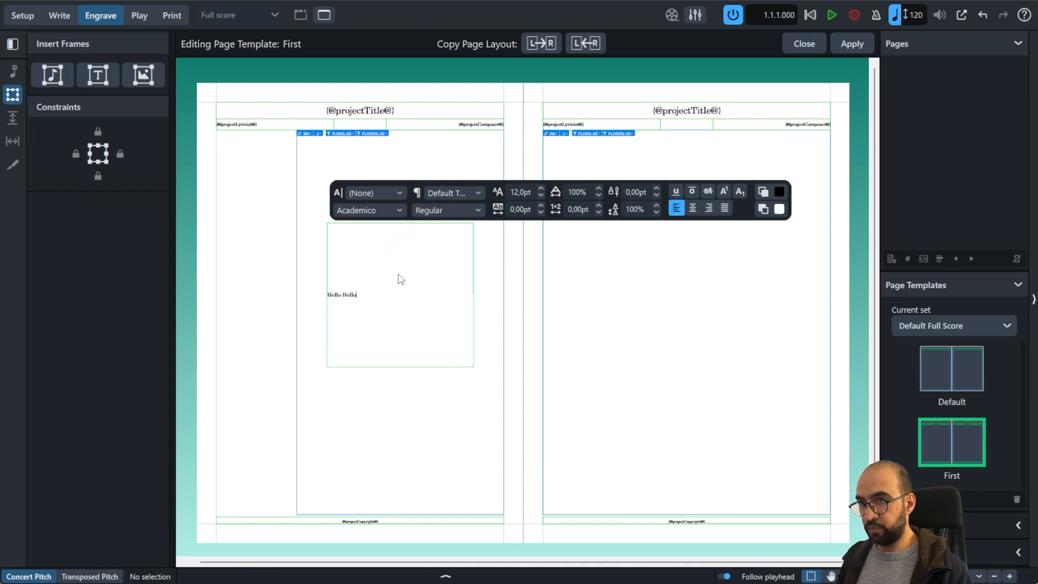
key("Escape")
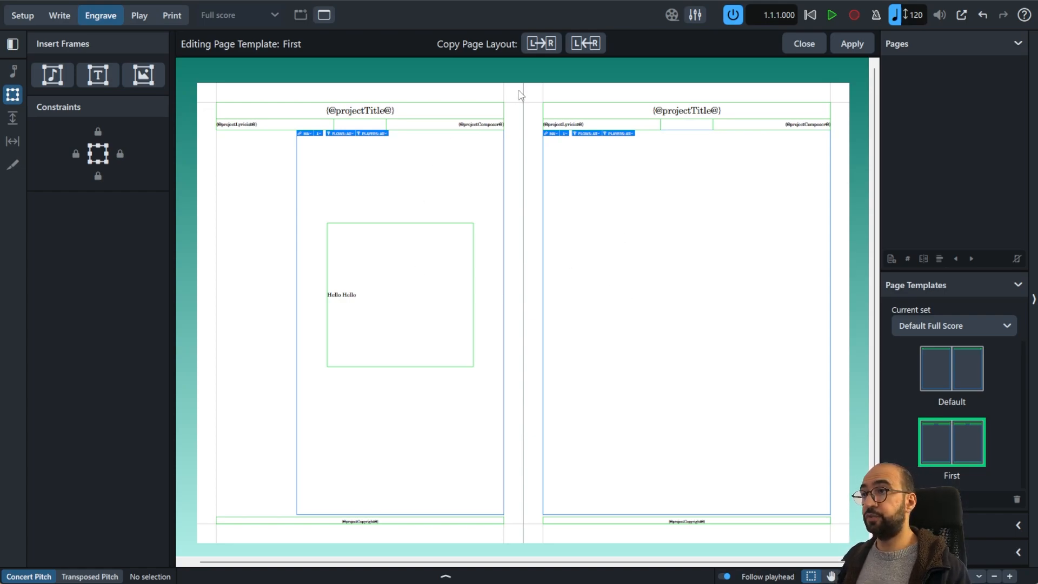
Copy the First template's left page layout to the right page, apply the changes and close the template editor.
left_click(543, 44)
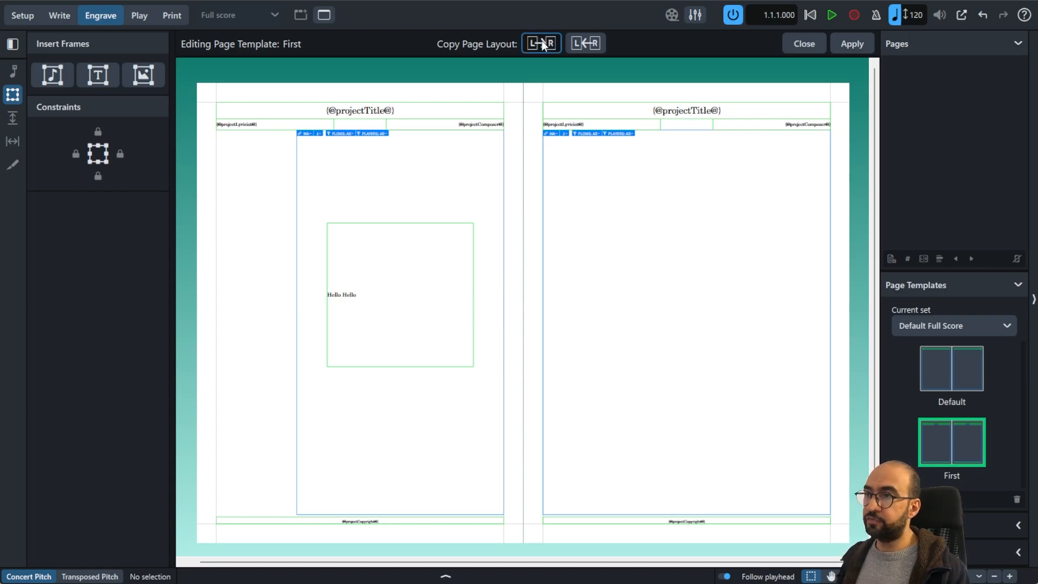
left_click(543, 43)
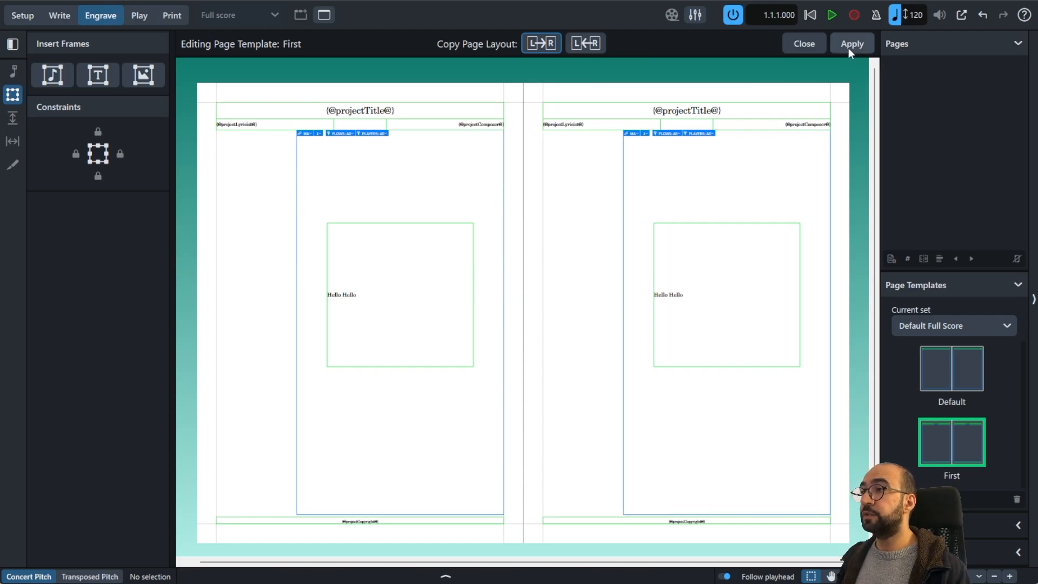
left_click(786, 45)
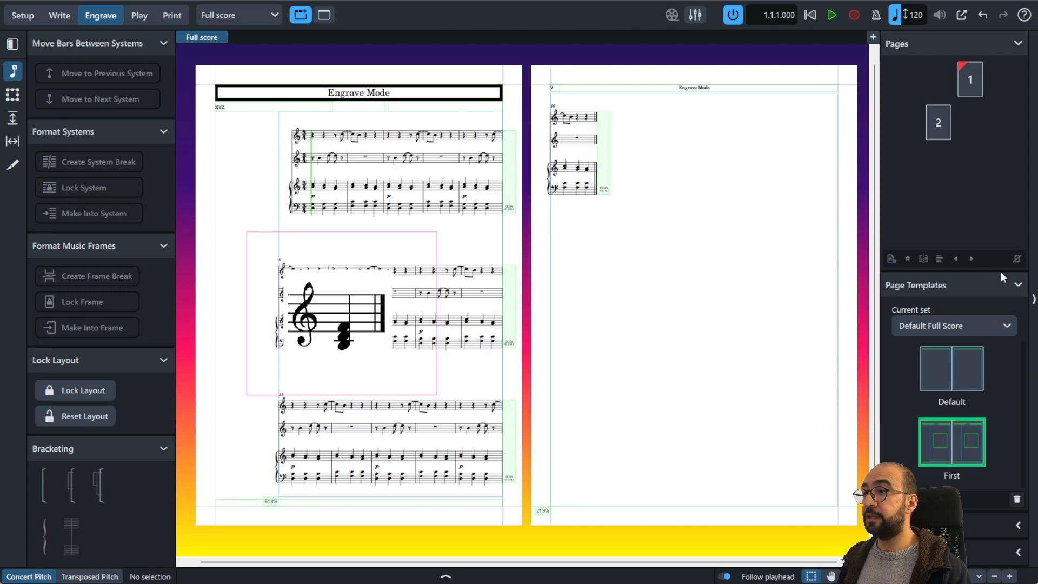
Remove all page overrides, starting from page 1, so the score follows the edited First template.
left_click(967, 80)
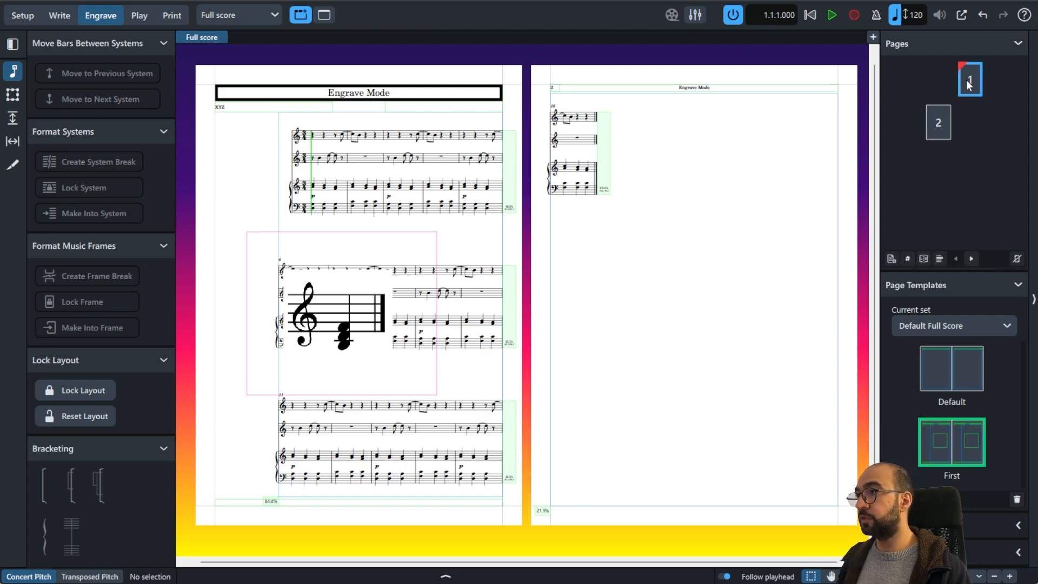
right_click(968, 84)
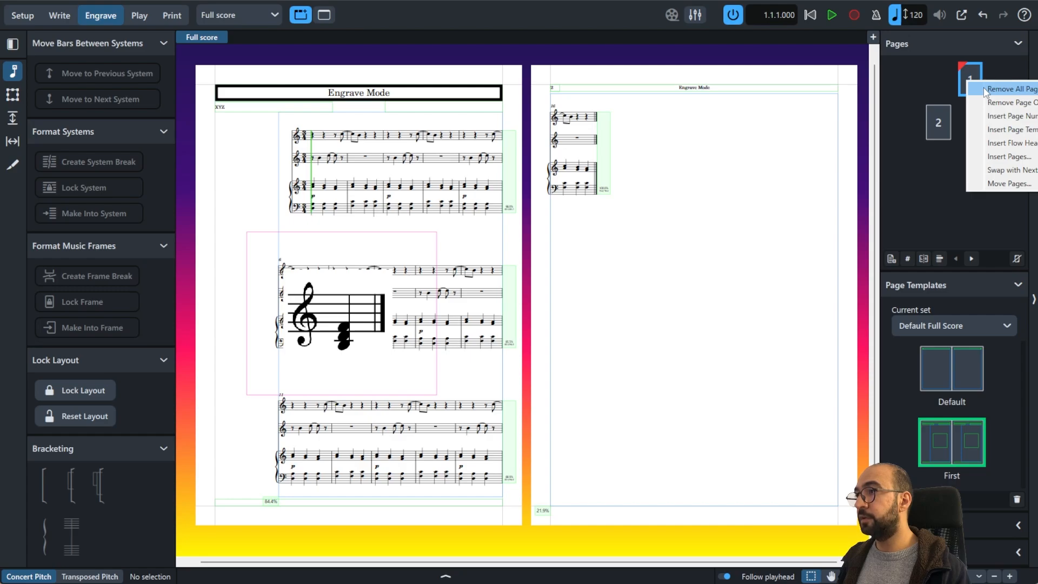
left_click(984, 88)
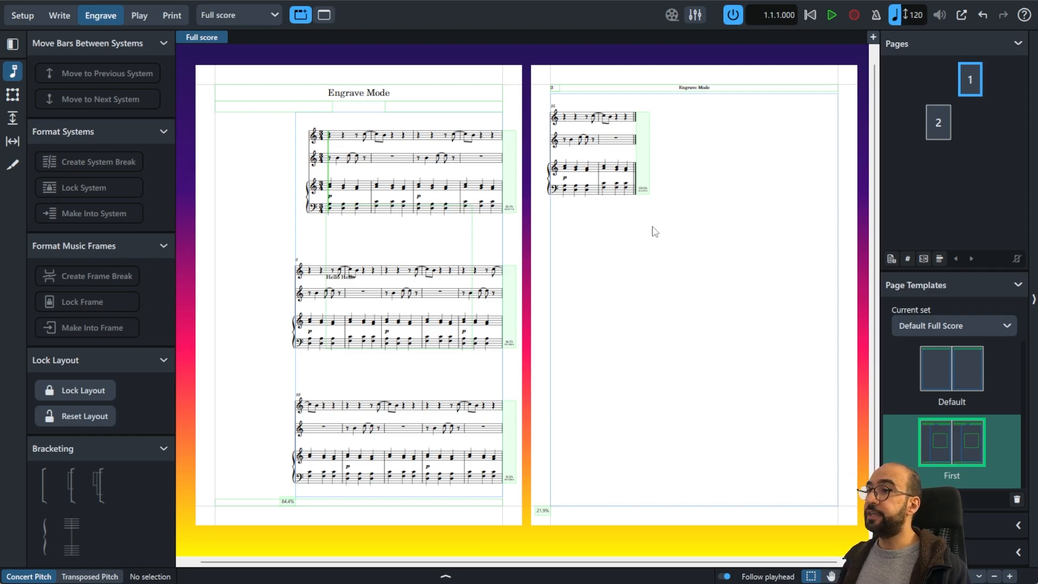
Open the Default page template for editing and shorten the left page's music frame from the bottom to just over half its height.
left_click_drag(657, 228, 497, 396)
scroll(496, 396, "up", 2)
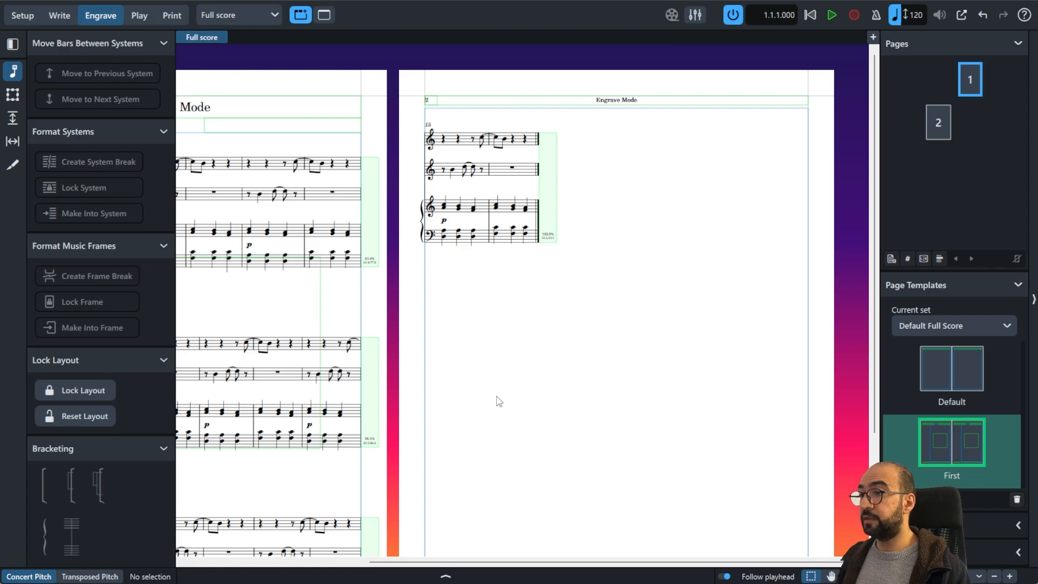
left_click(955, 362)
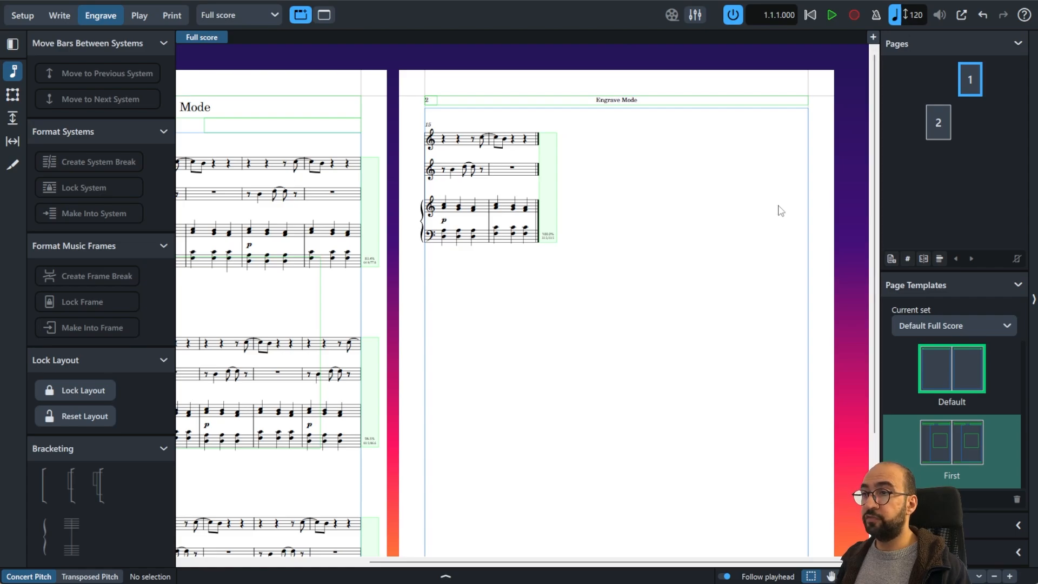
double_click(927, 359)
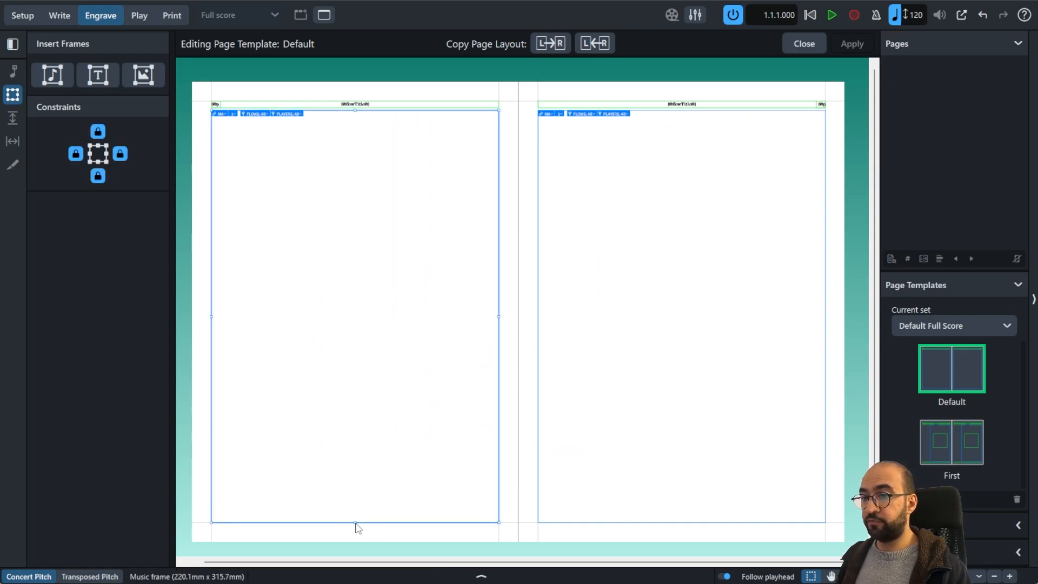
left_click_drag(347, 496, 336, 348)
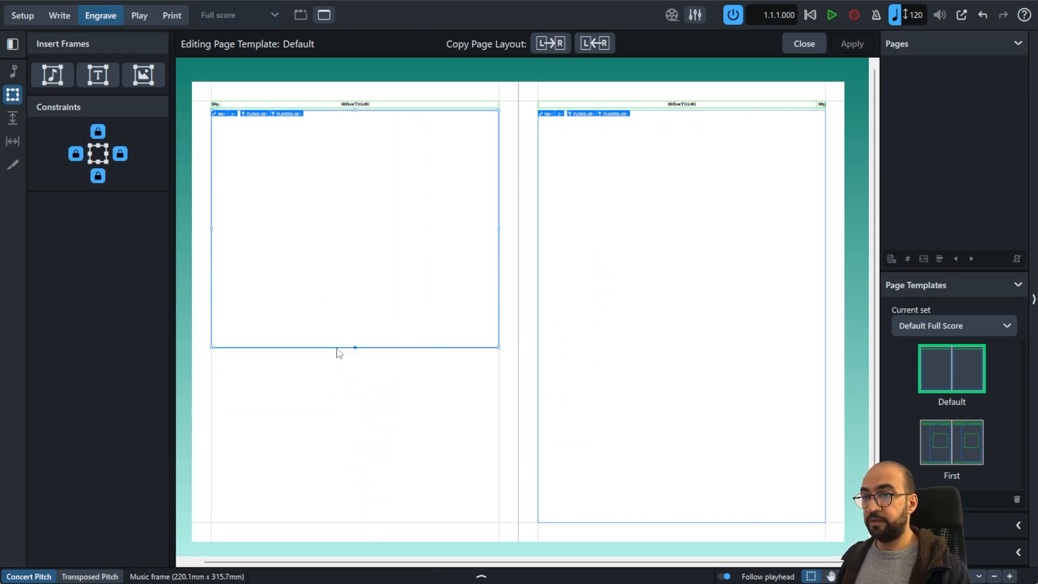
left_click(344, 376)
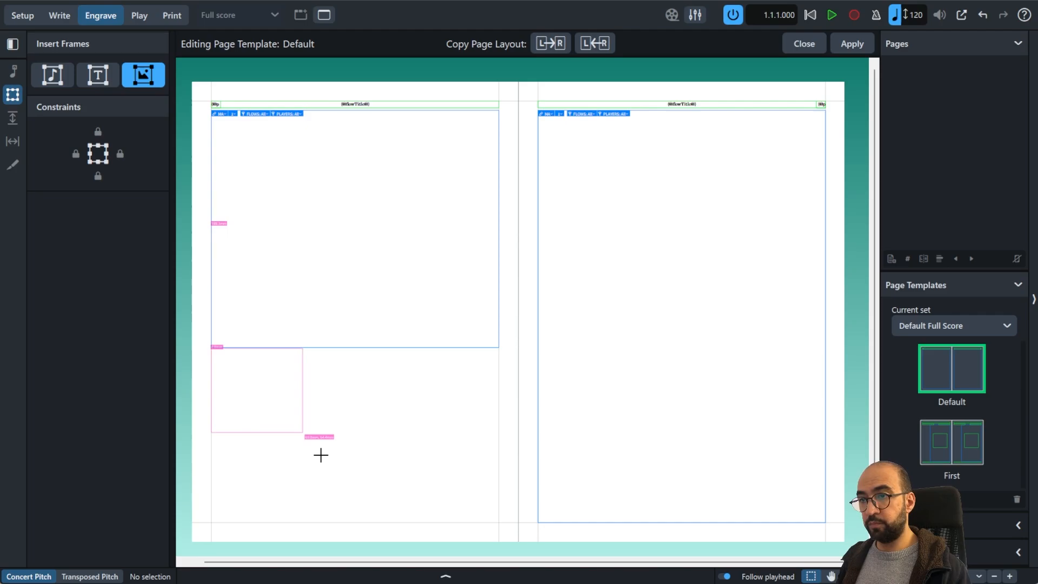
left_click_drag(320, 454, 537, 529)
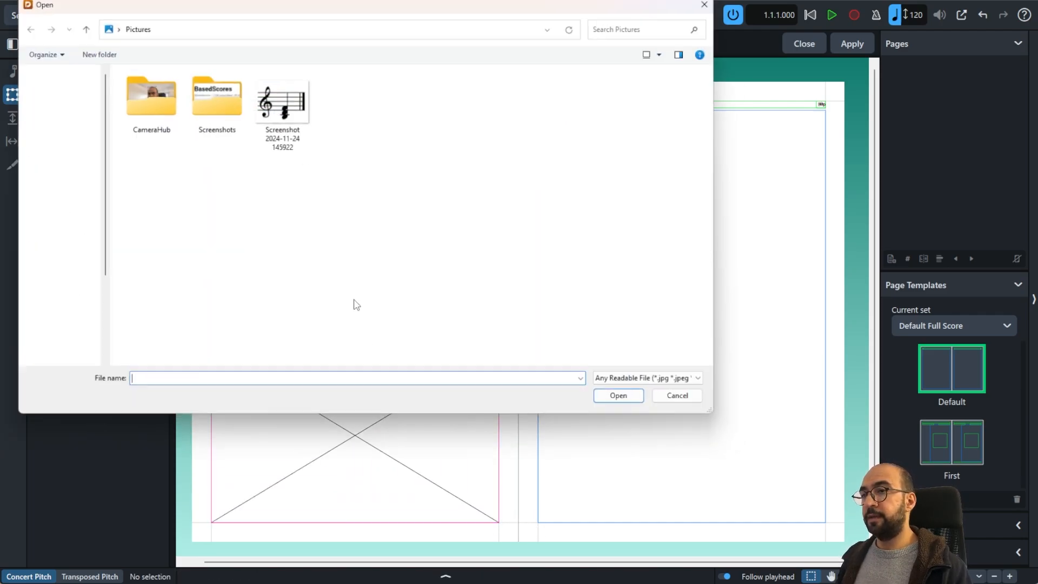
left_click(279, 104)
double_click(279, 104)
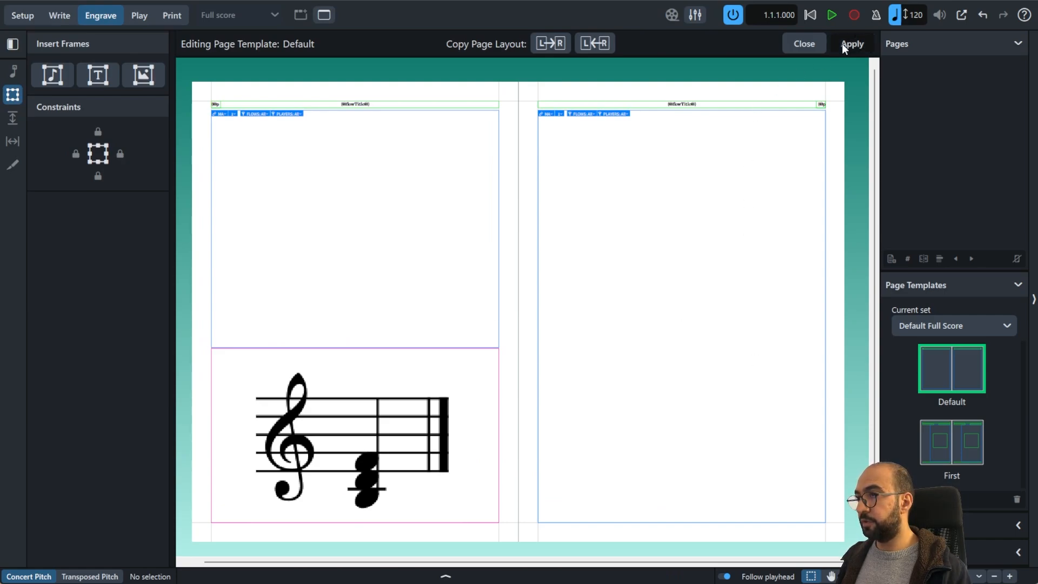
Copy the Default template's left page layout to the right page, apply the changes and return to the score.
left_click(555, 46)
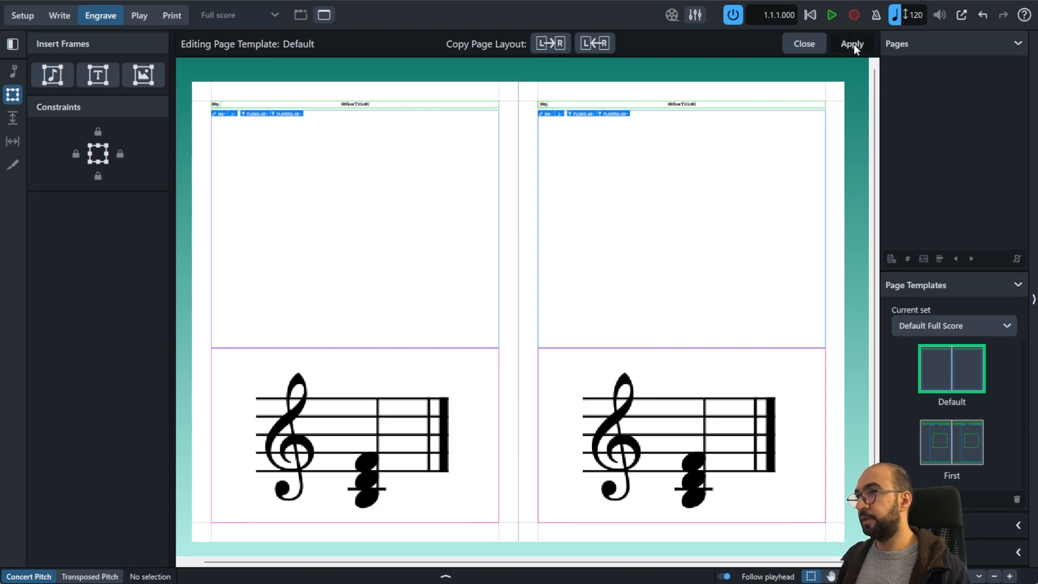
left_click(810, 46)
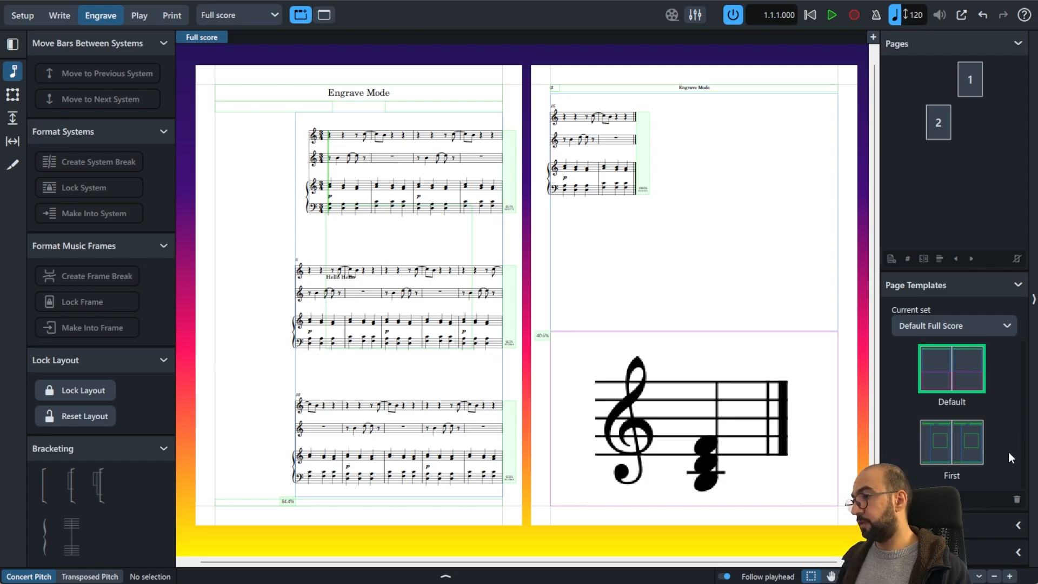
Reveal the available flow headings and page template sets.
left_click(986, 527)
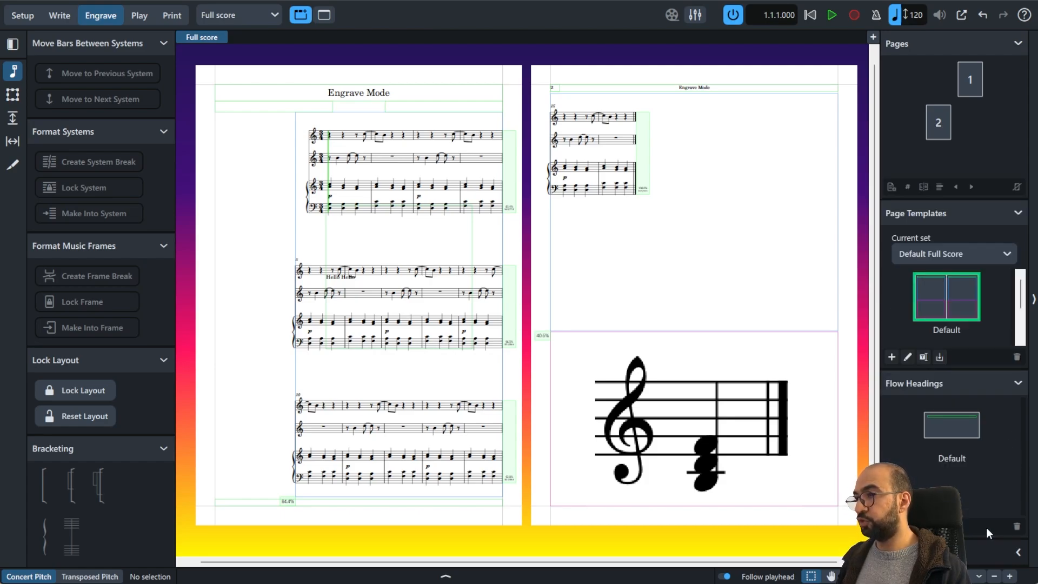
left_click(969, 550)
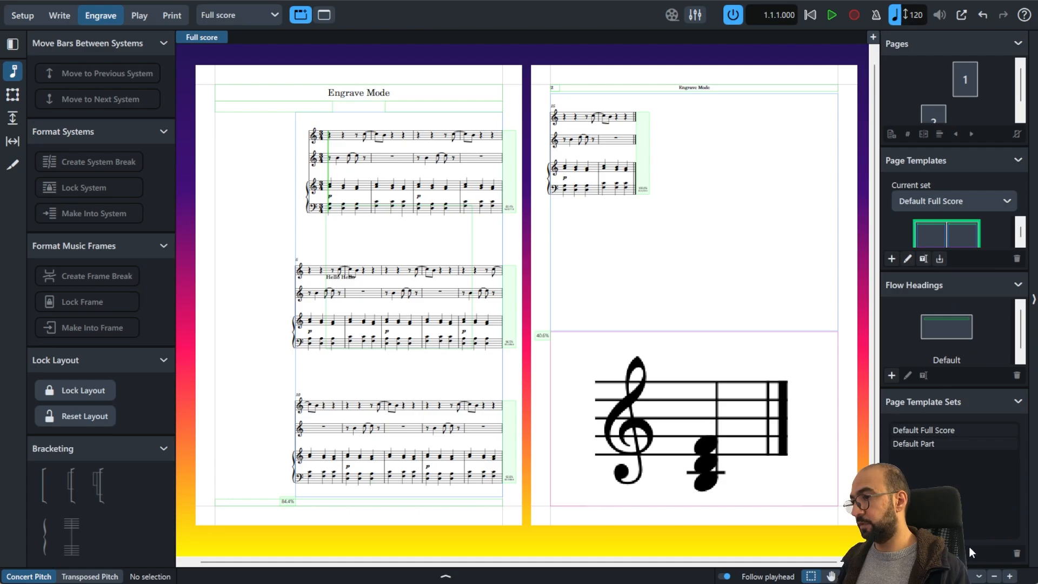